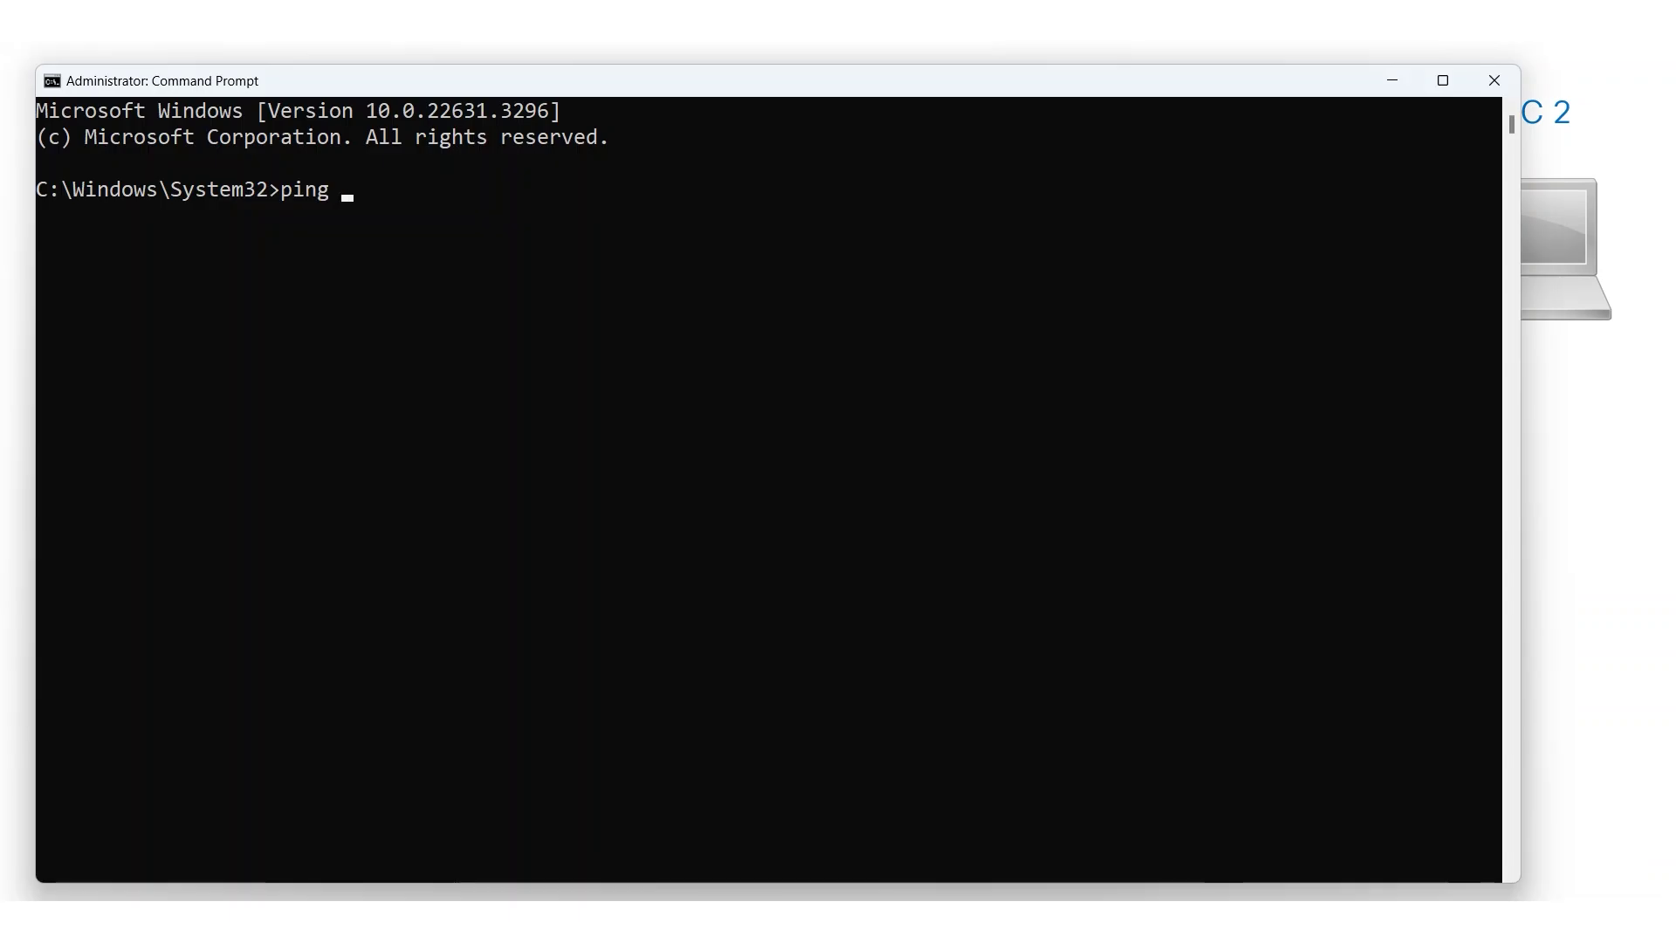
- Ping 10.25.25.2 continuously and stop it, then start a continuous ping to 10.20.20.2
type("1")
type("0.25.25.25.2 -t")
key("Return")
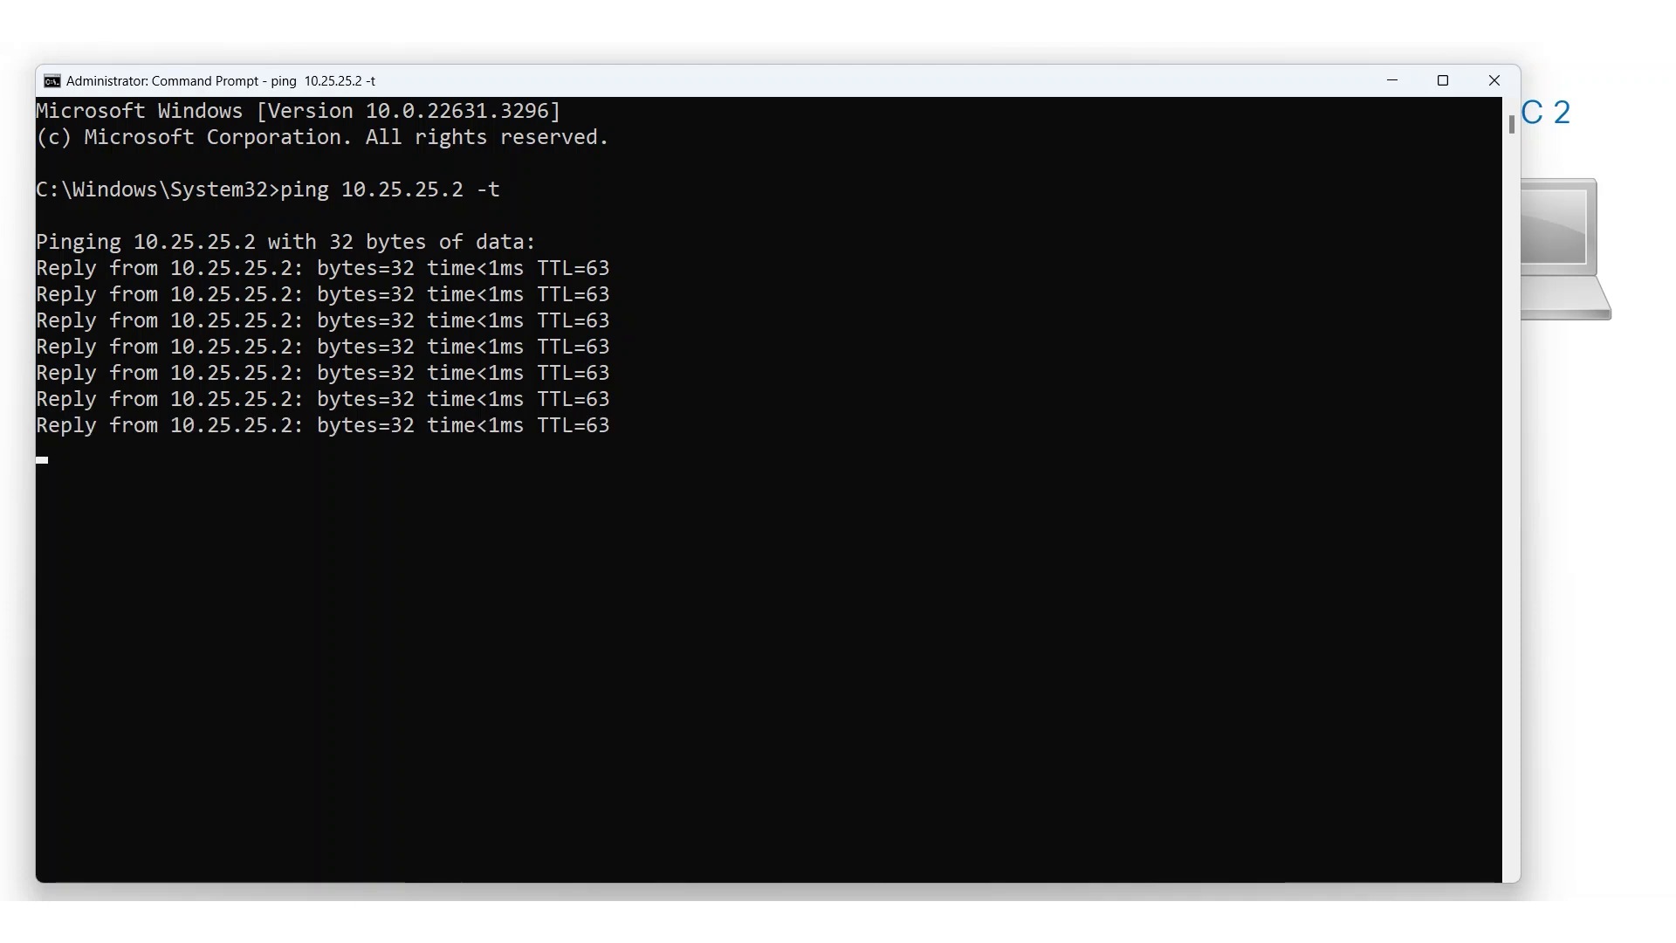
key("ctrl+c")
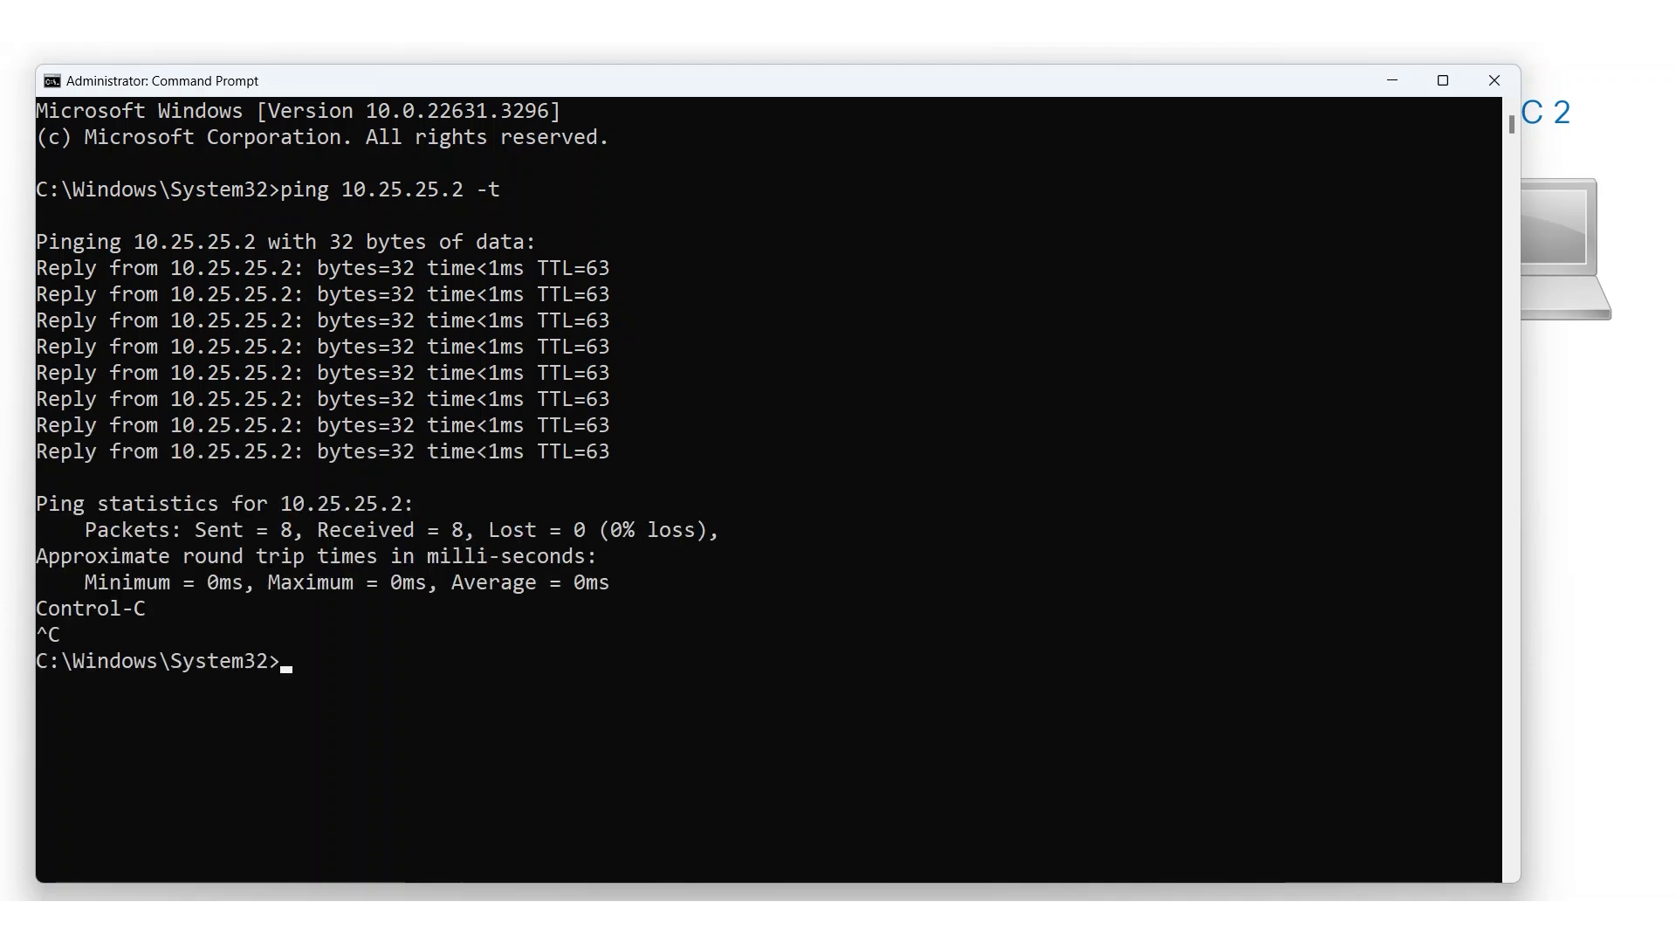
type("ping 10.2")
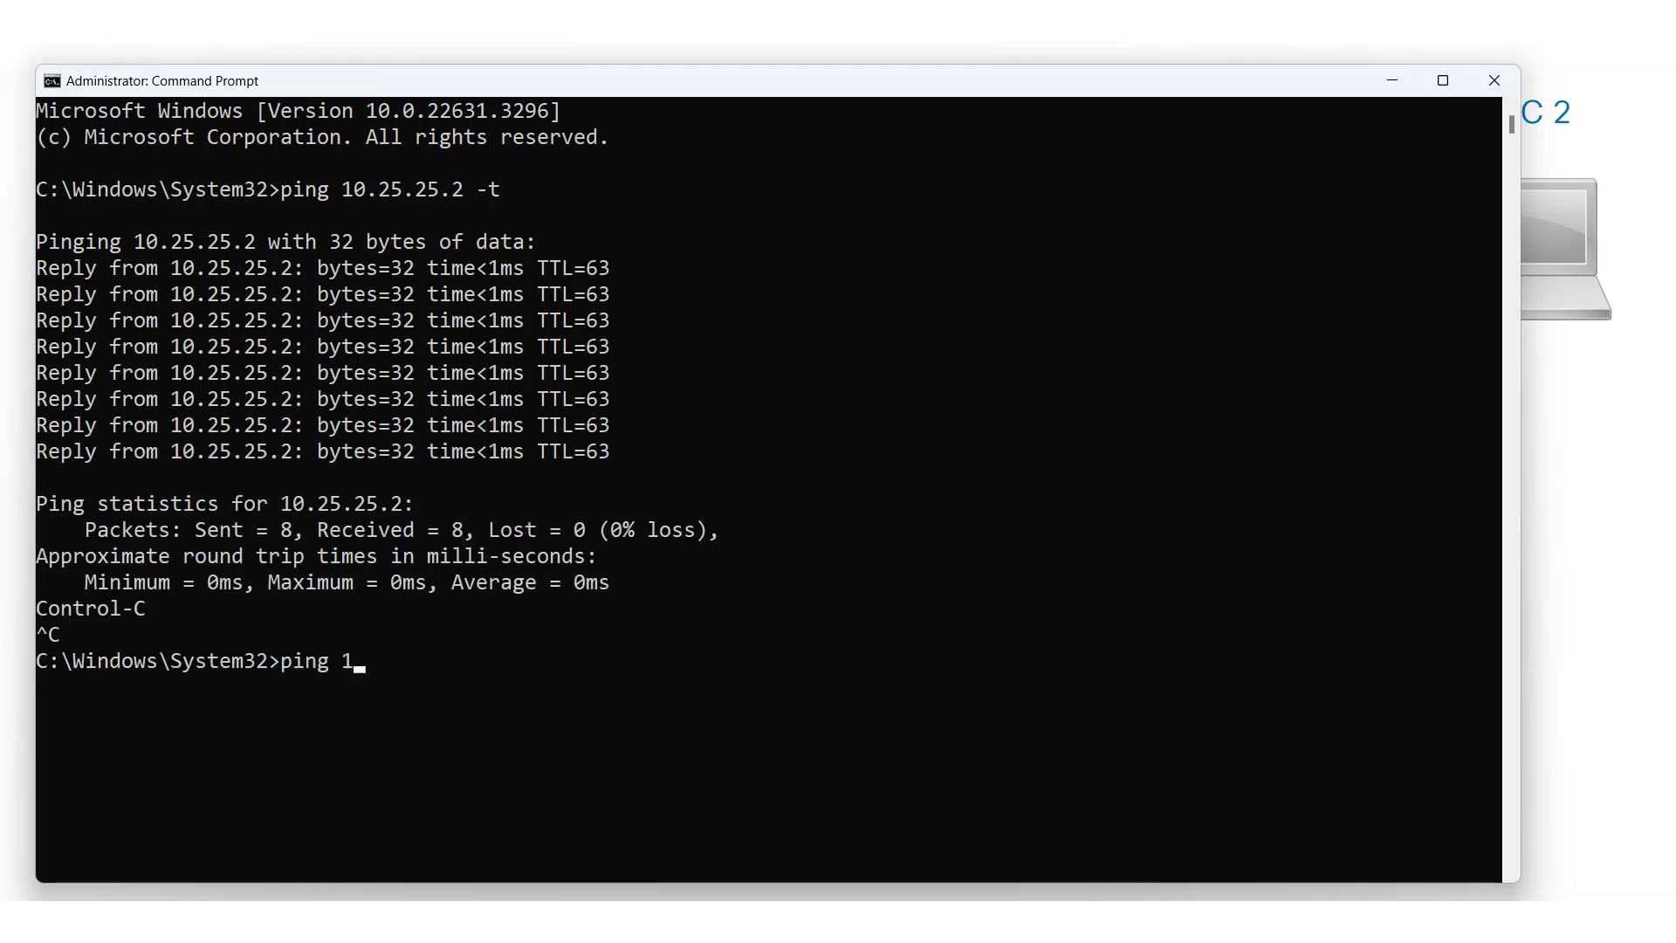
type("0.20.2 -t")
key("Return")
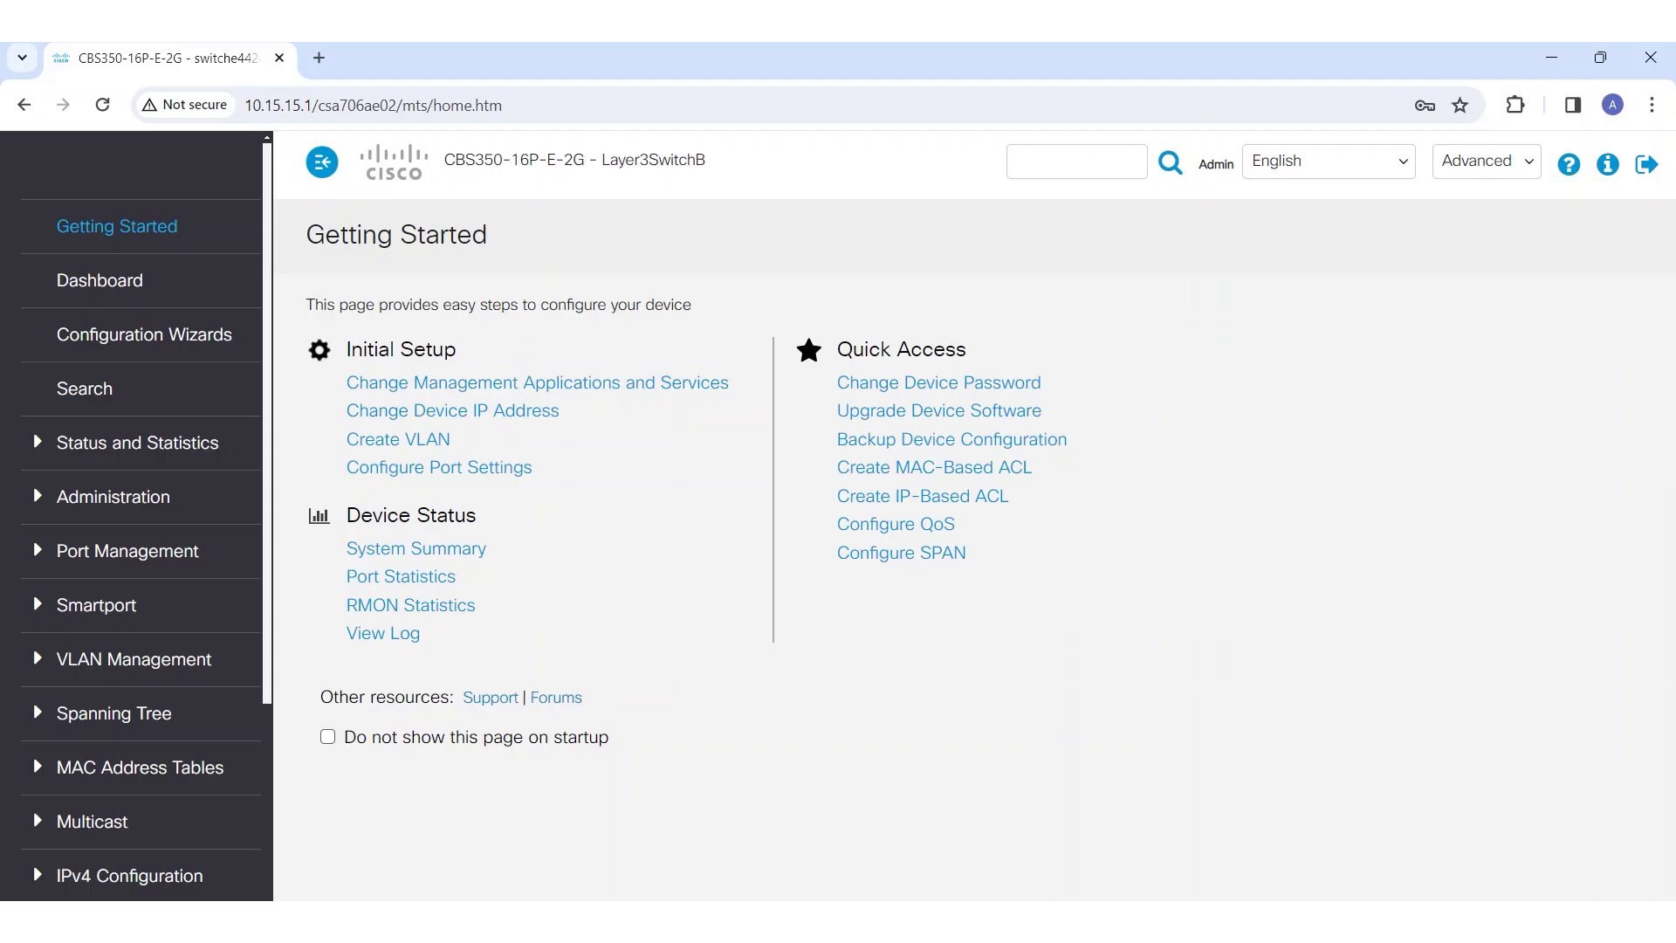
- Review the Port VLAN Membership page under VLAN Management
scroll(140, 515, "down", 3)
left_click(138, 381)
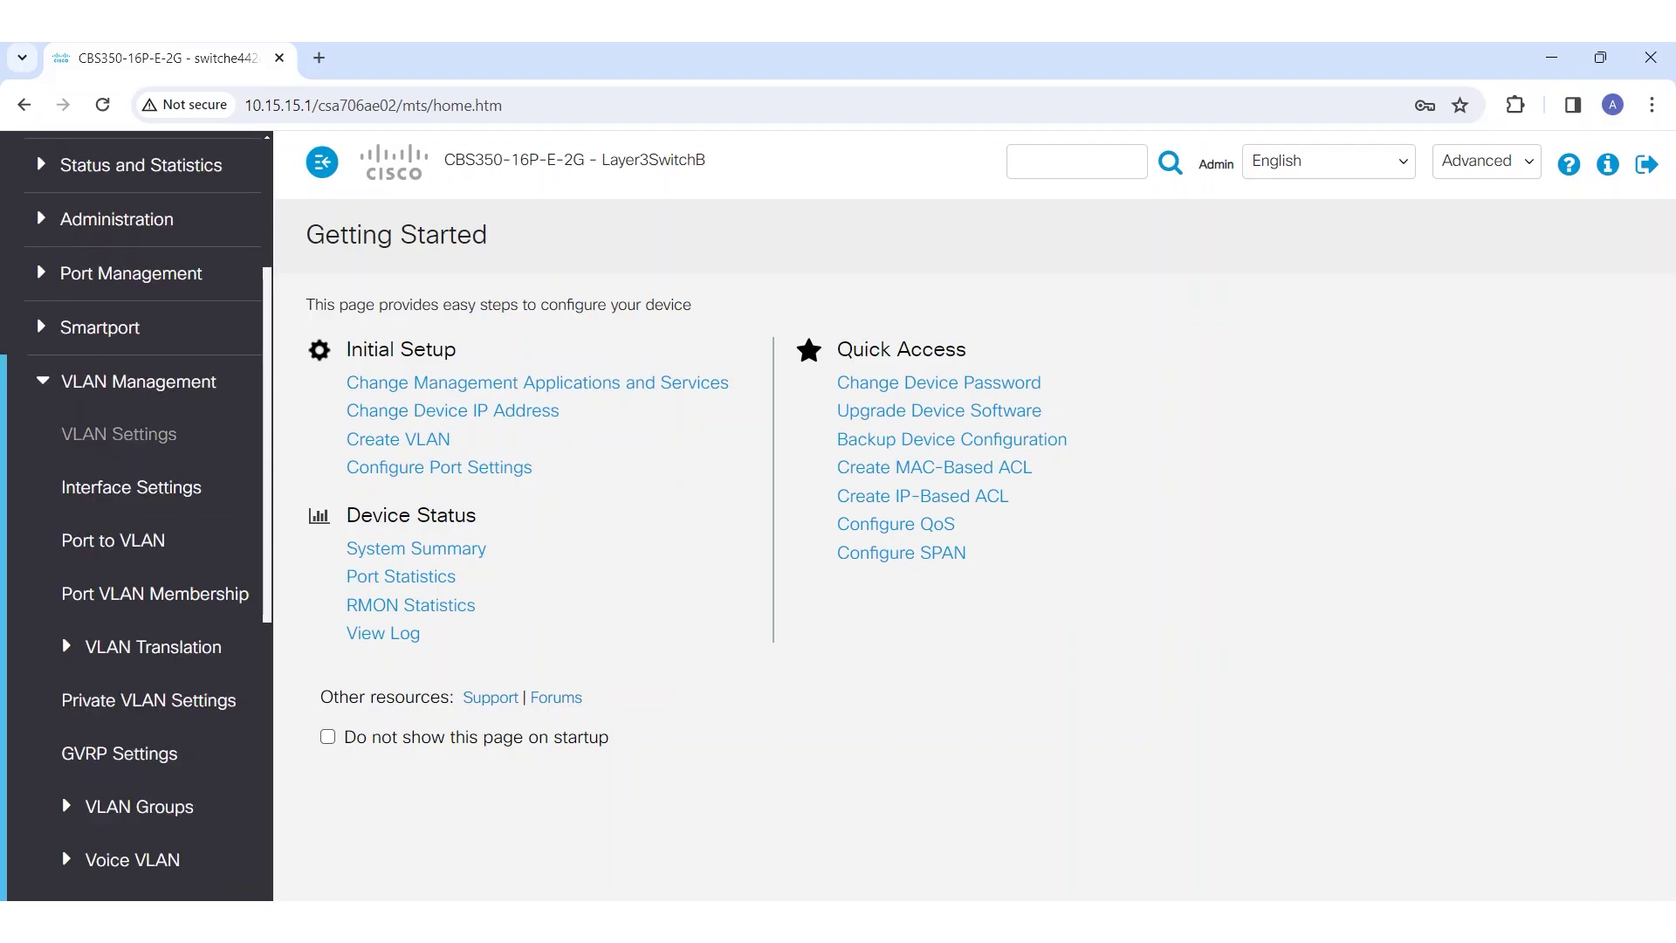
left_click(154, 594)
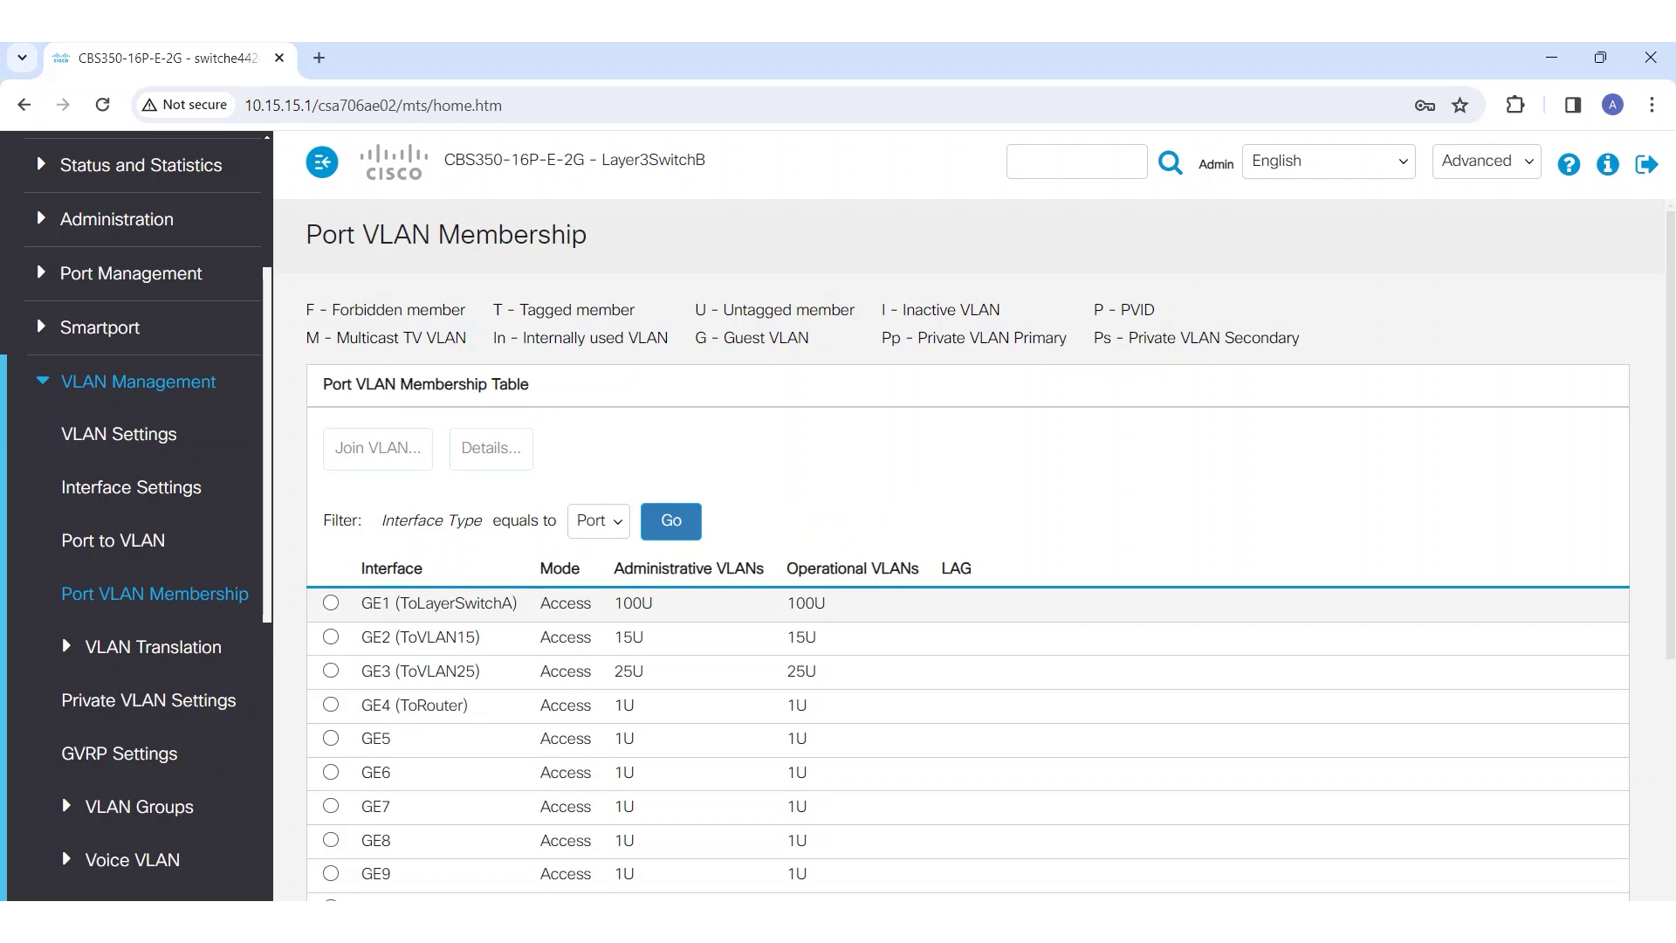
- Bring up the Add IPv4 Static Route form from IPv4 Configuration > IPv4 Static Routes
scroll(140, 524, "down", 5)
left_click(134, 797)
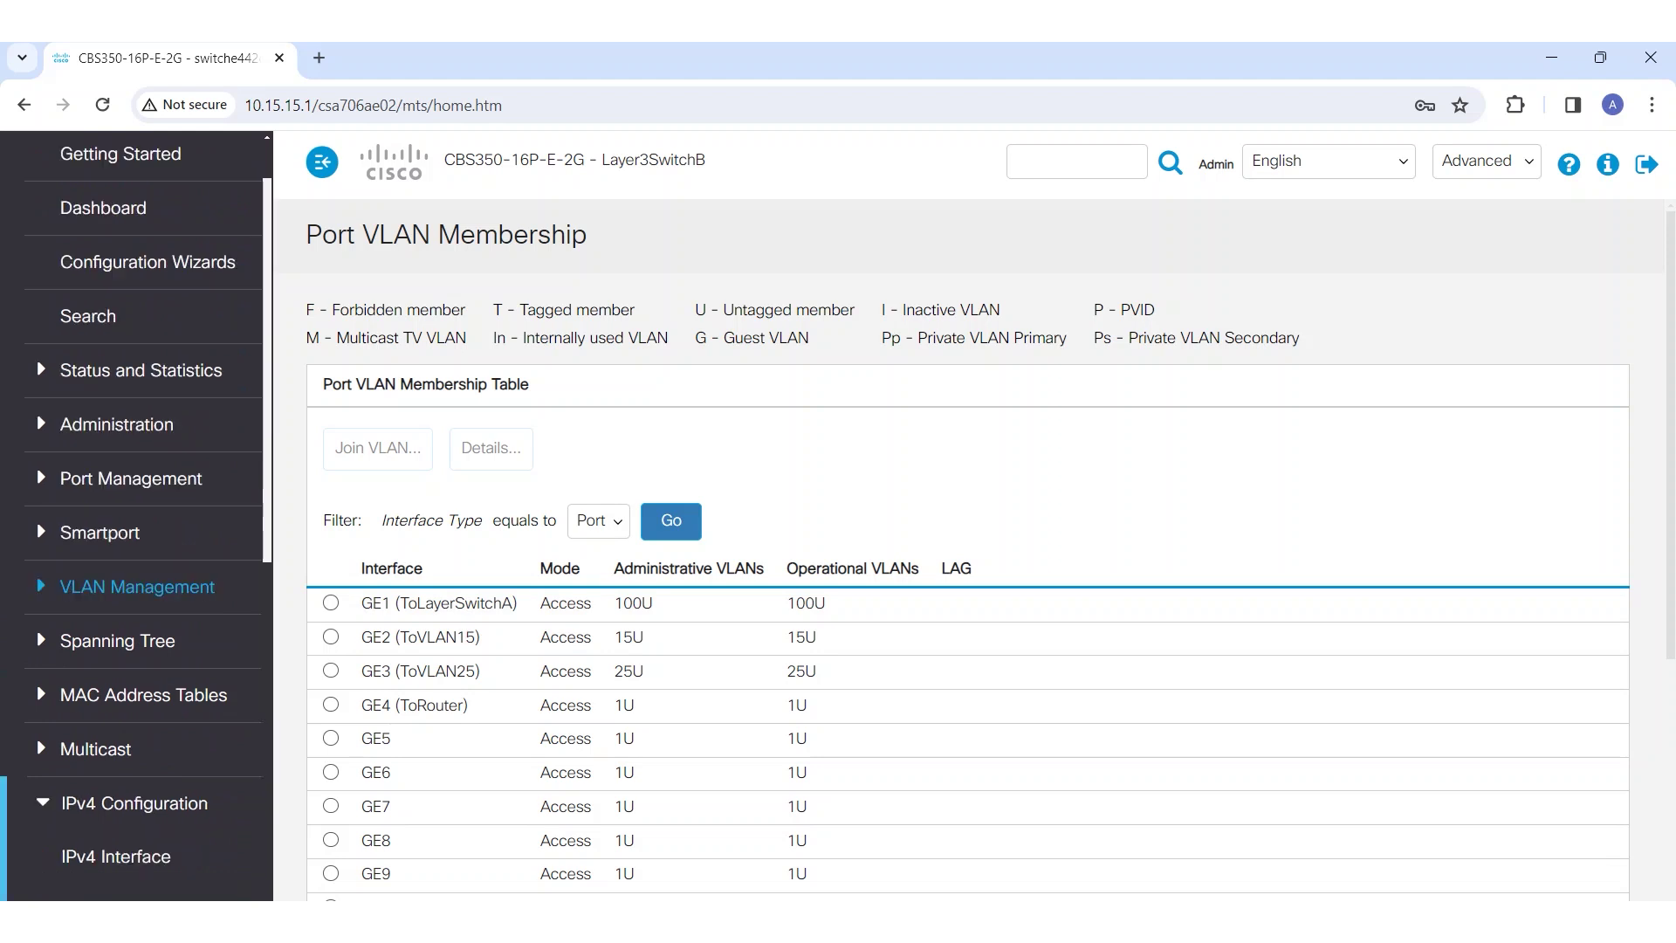
scroll(136, 598, "down", 4)
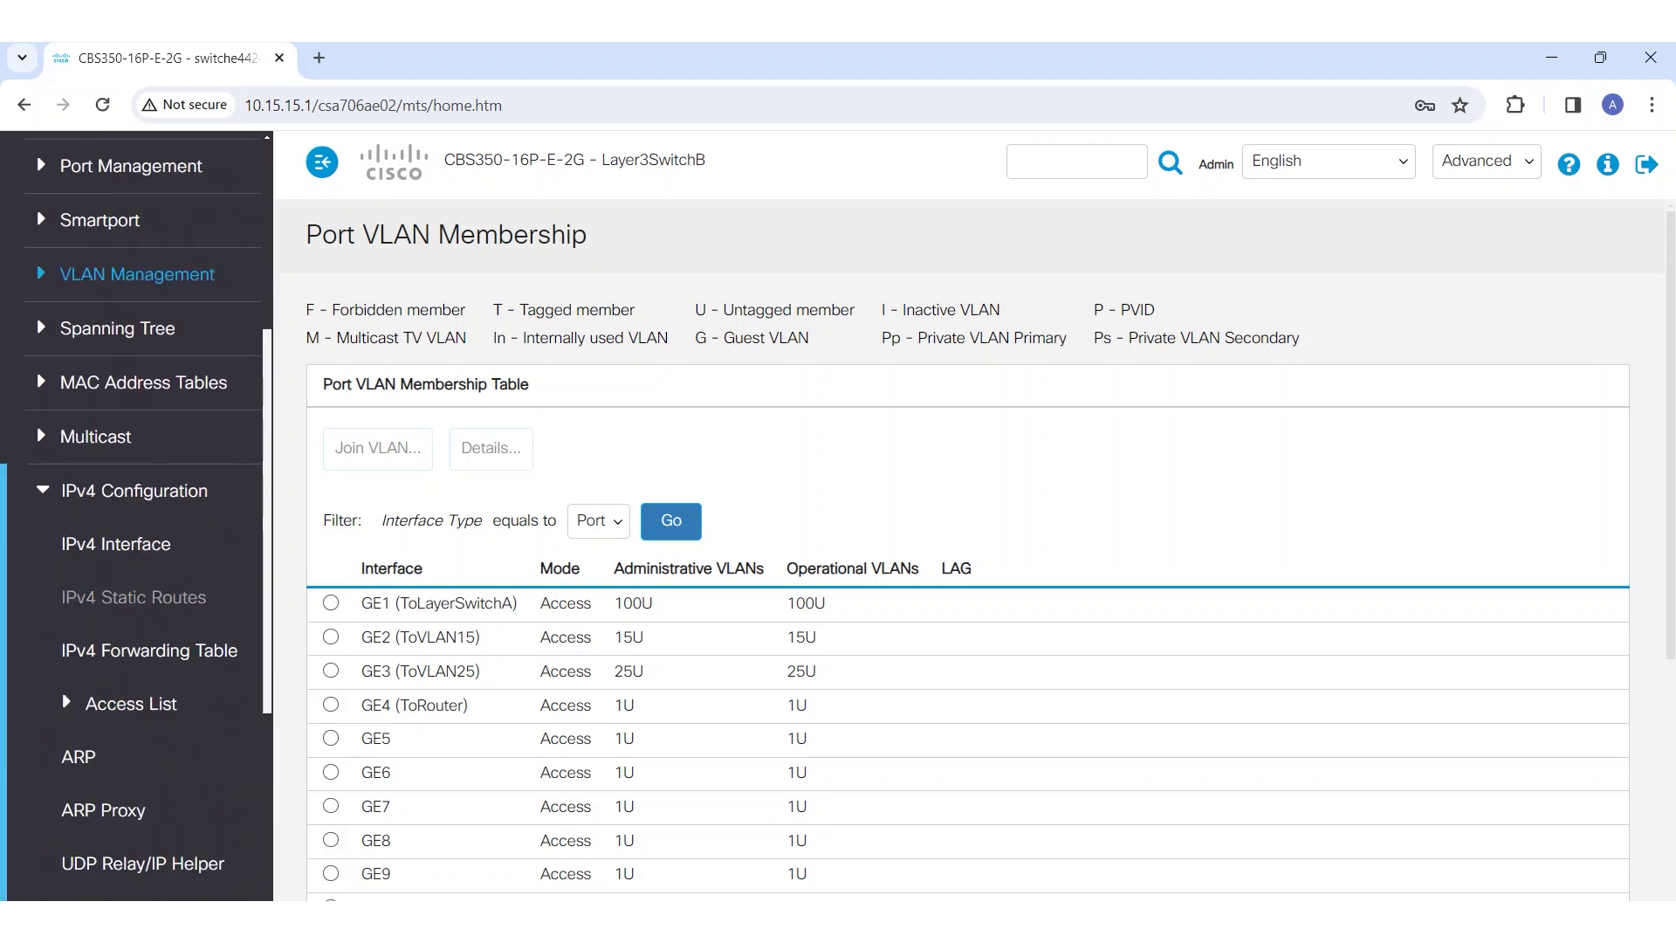
left_click(133, 597)
left_click(333, 380)
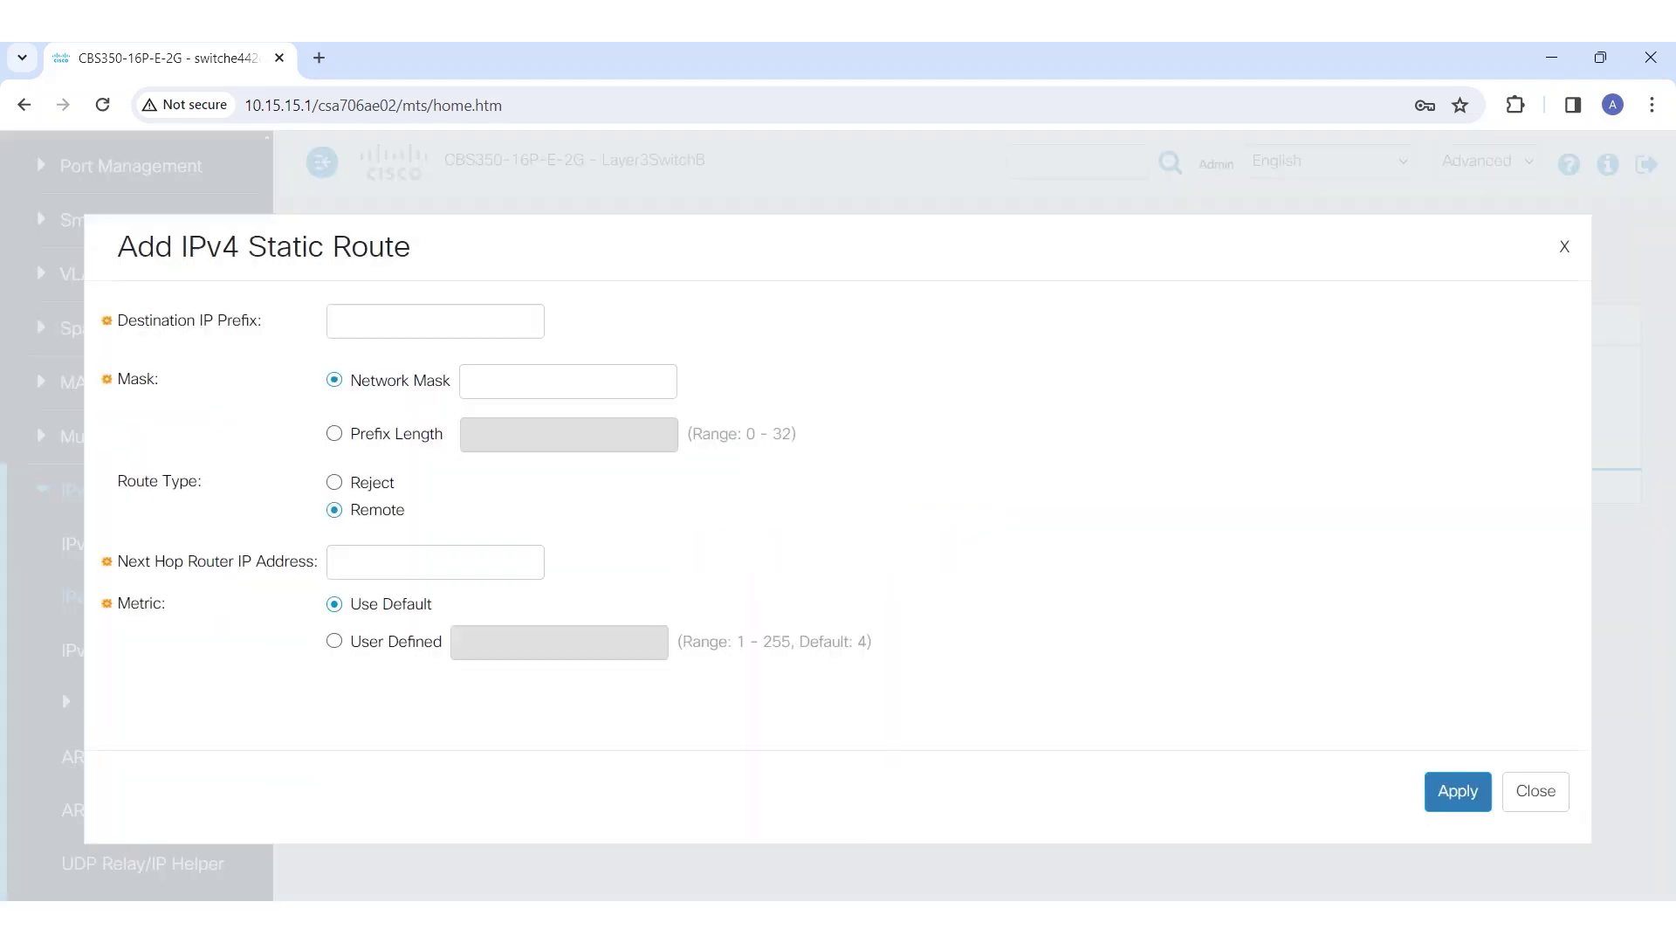
- Apply a static route with destination 10.20.20.0, prefix length 24 and next hop 10.100.100.1, then close the form
left_click(435, 322)
type("10.20.20.0")
left_click(334, 434)
type("24")
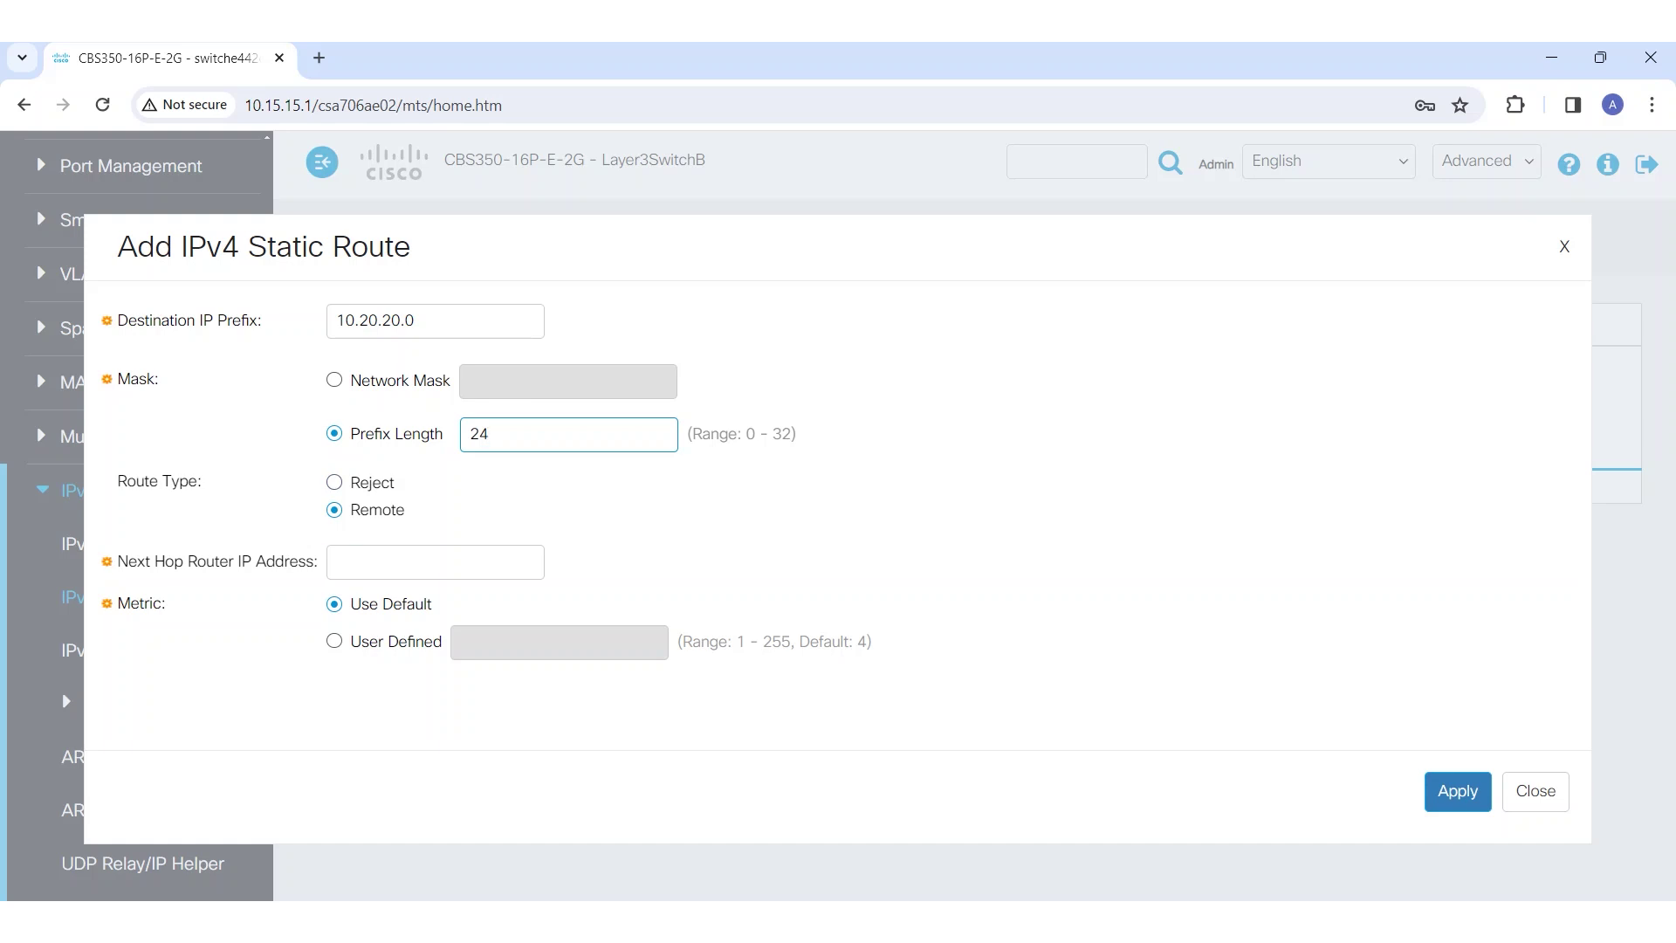
left_click(340, 562)
type("10.100")
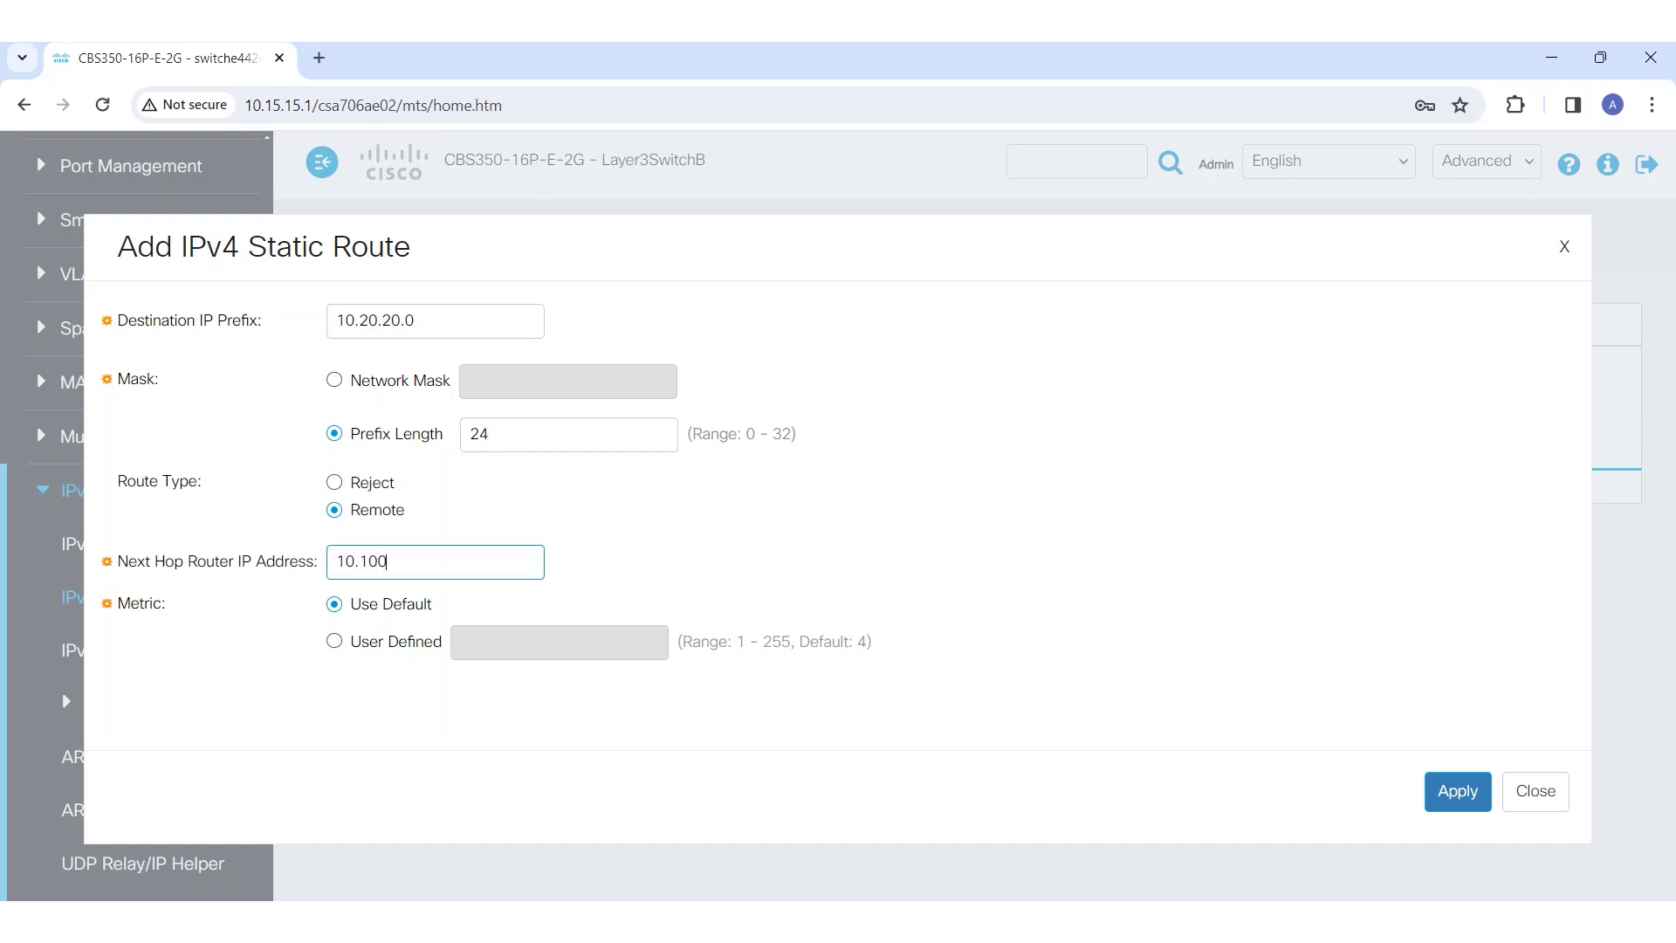
type(".100.1")
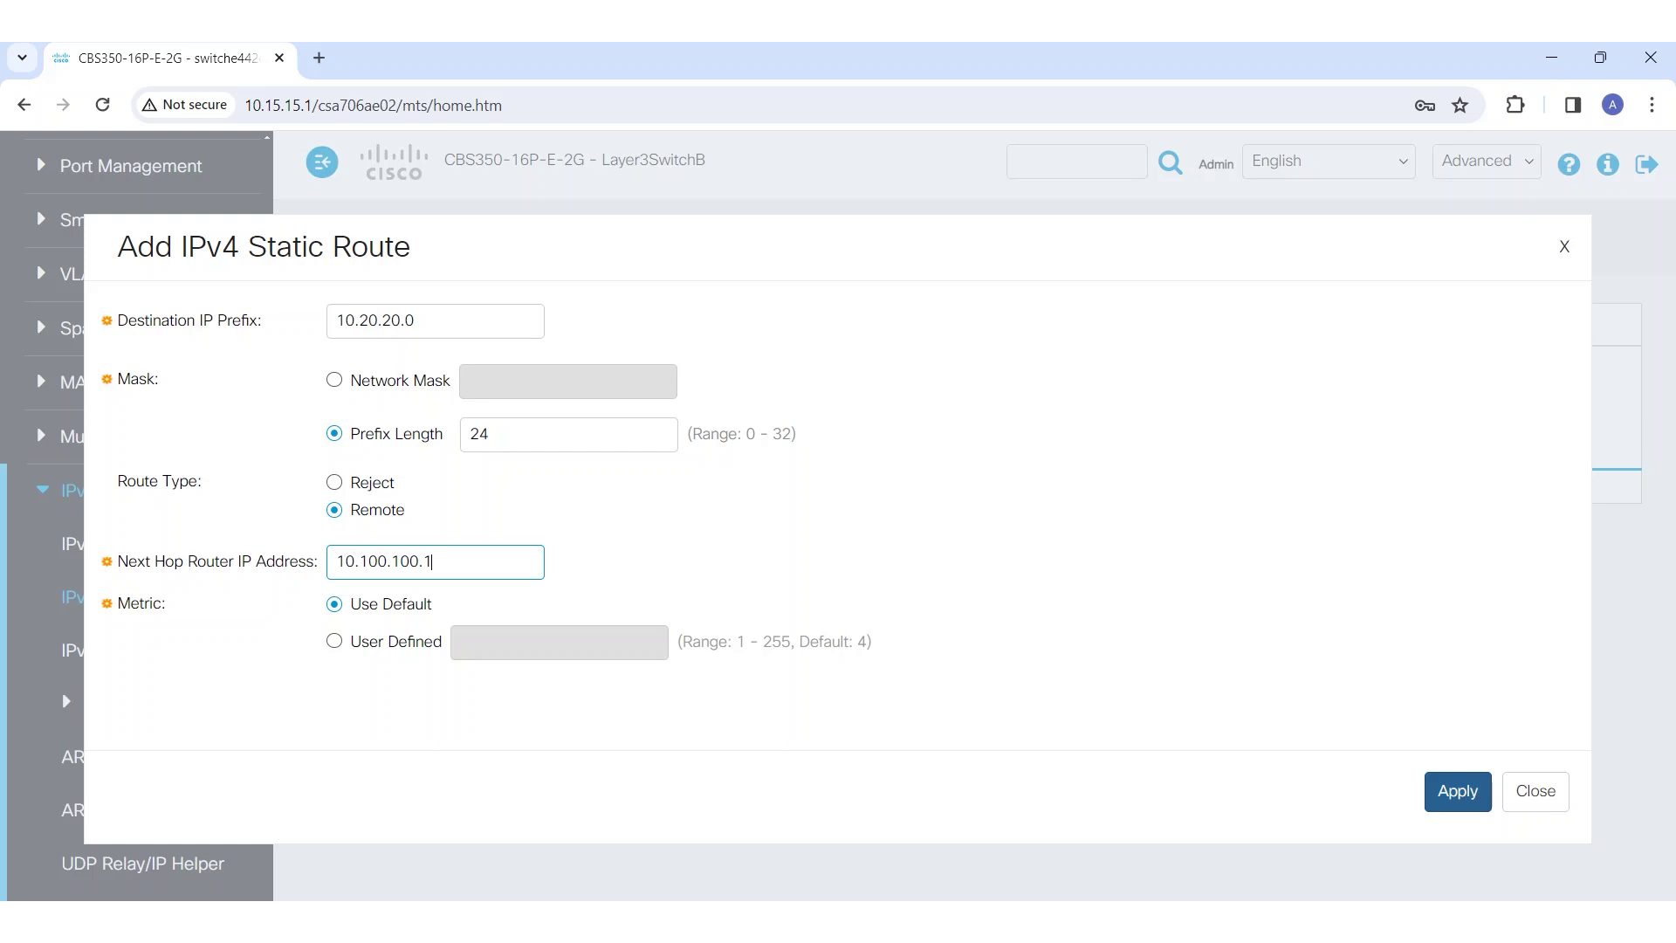
key("Return")
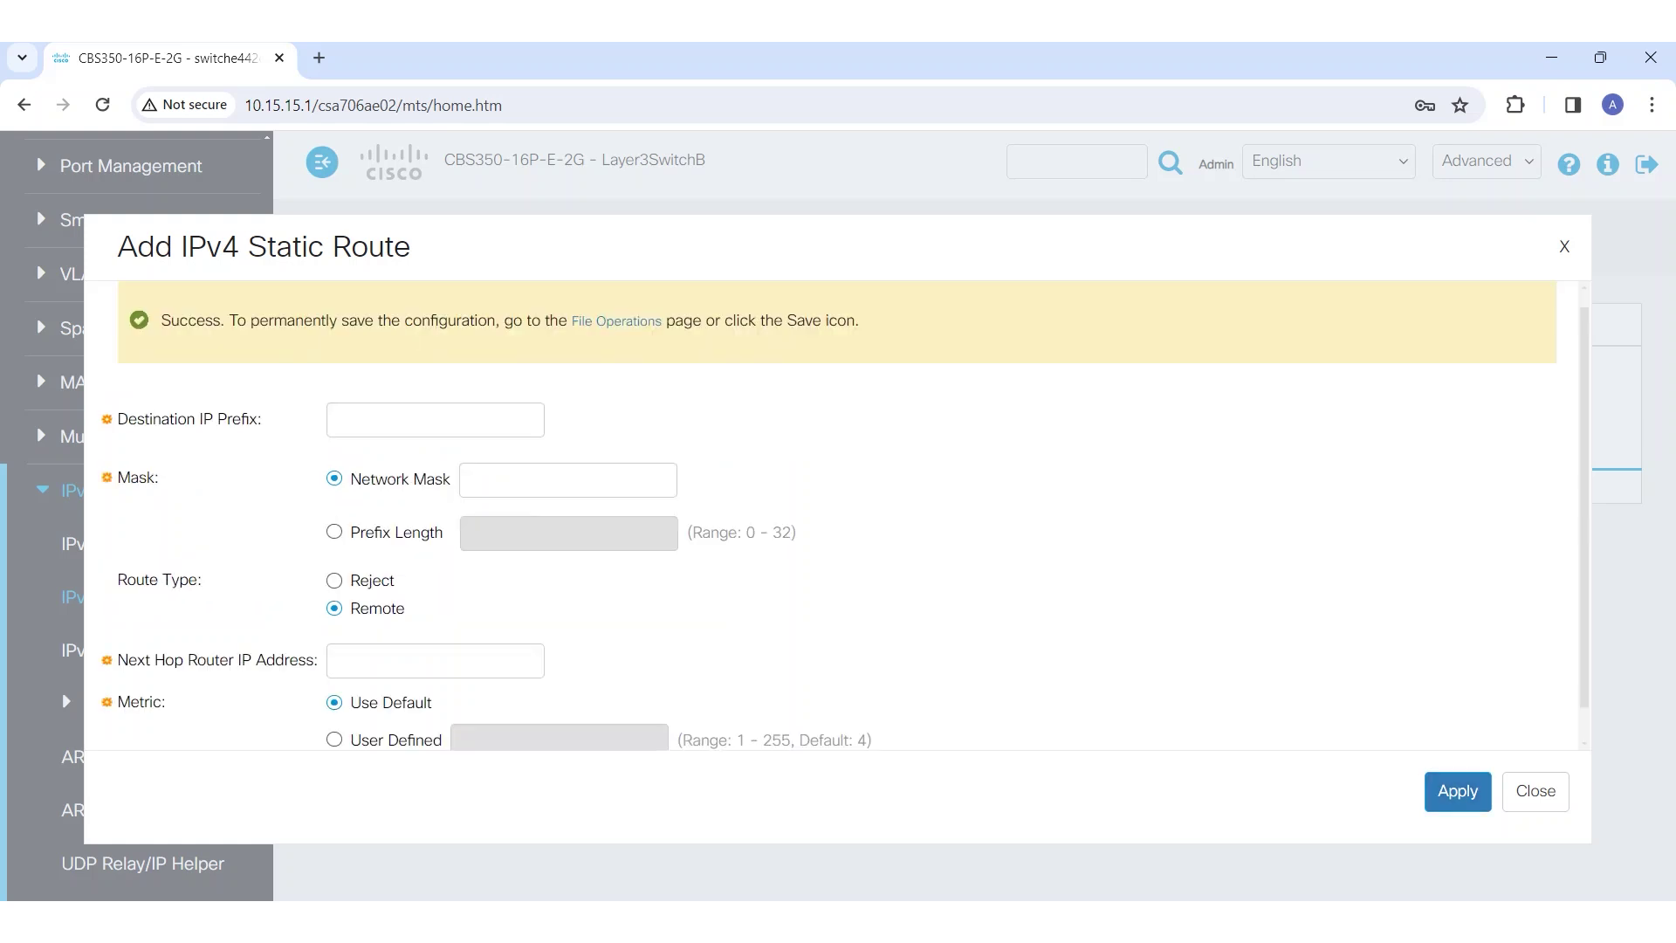
left_click(1536, 791)
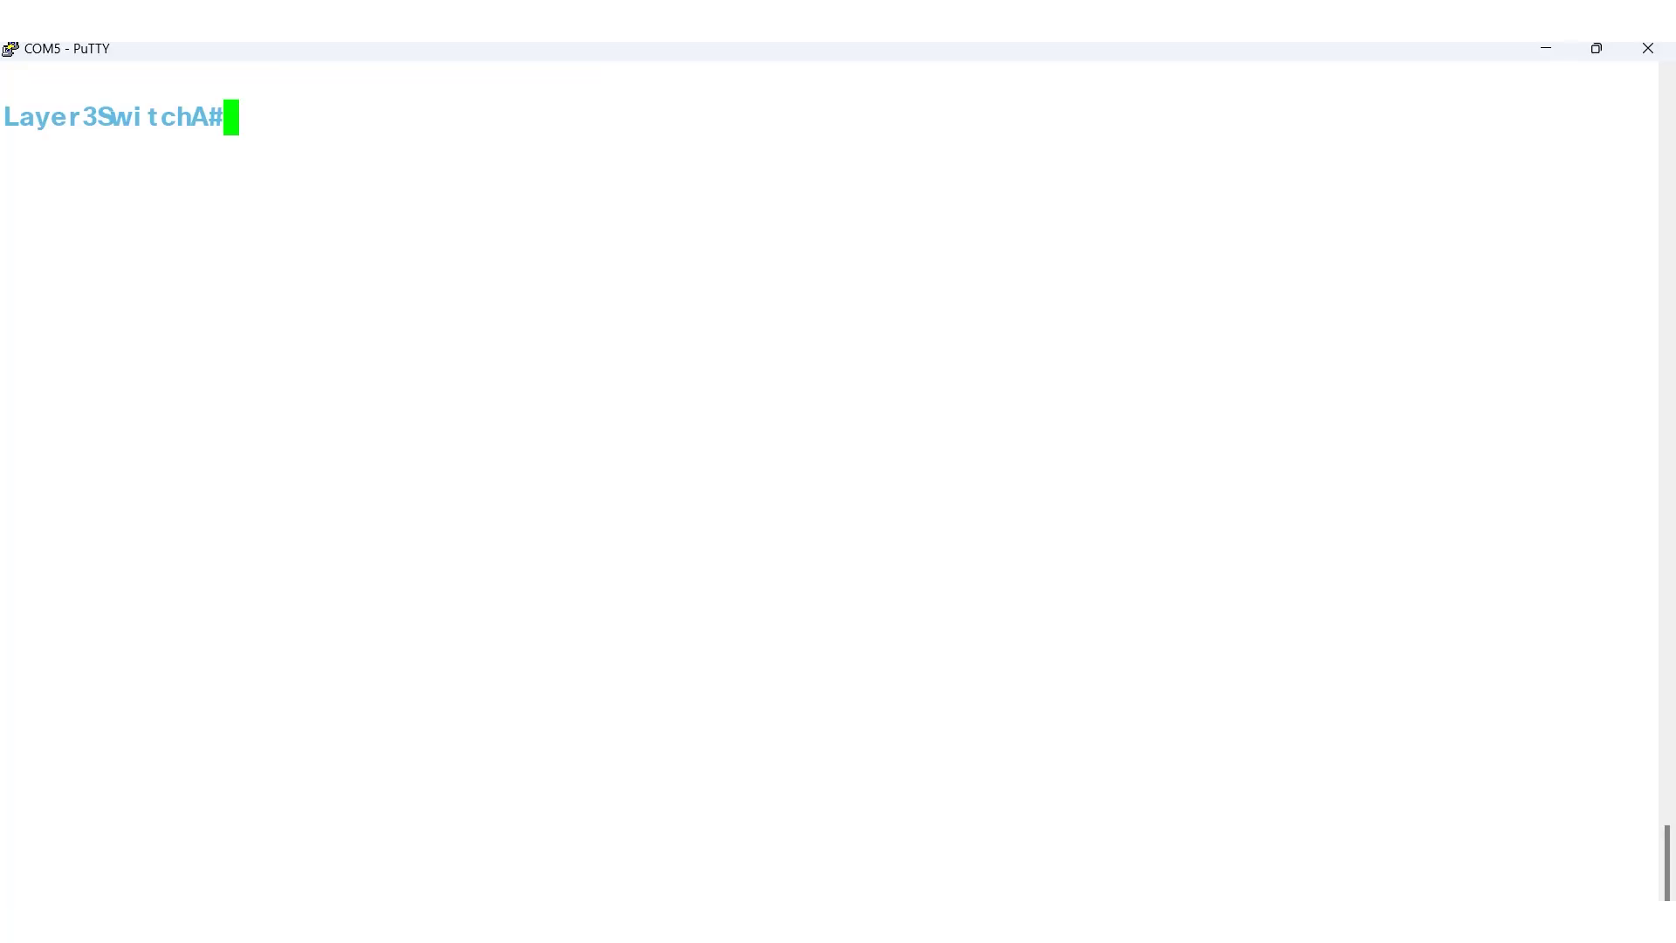
- In configure terminal, add 'ip route 10.15.15.0 /24 10.100.100.2' on Layer3SwitchA
type("conf")
key("Tab")
type("te")
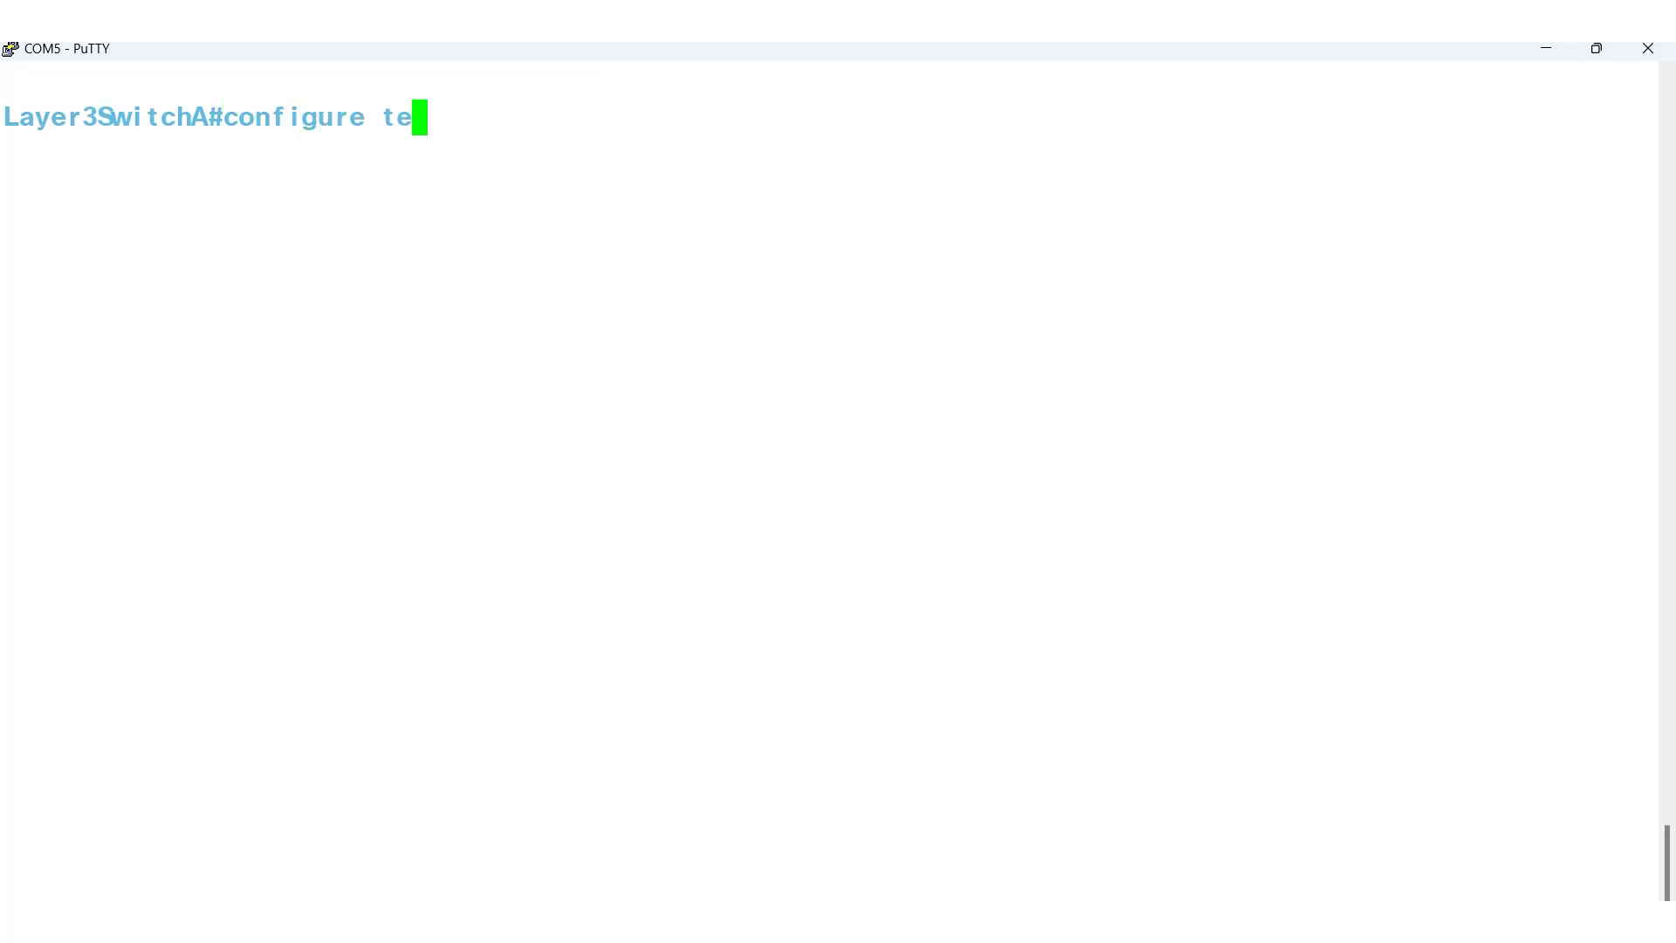
key("Tab")
key("Return")
type("ip route")
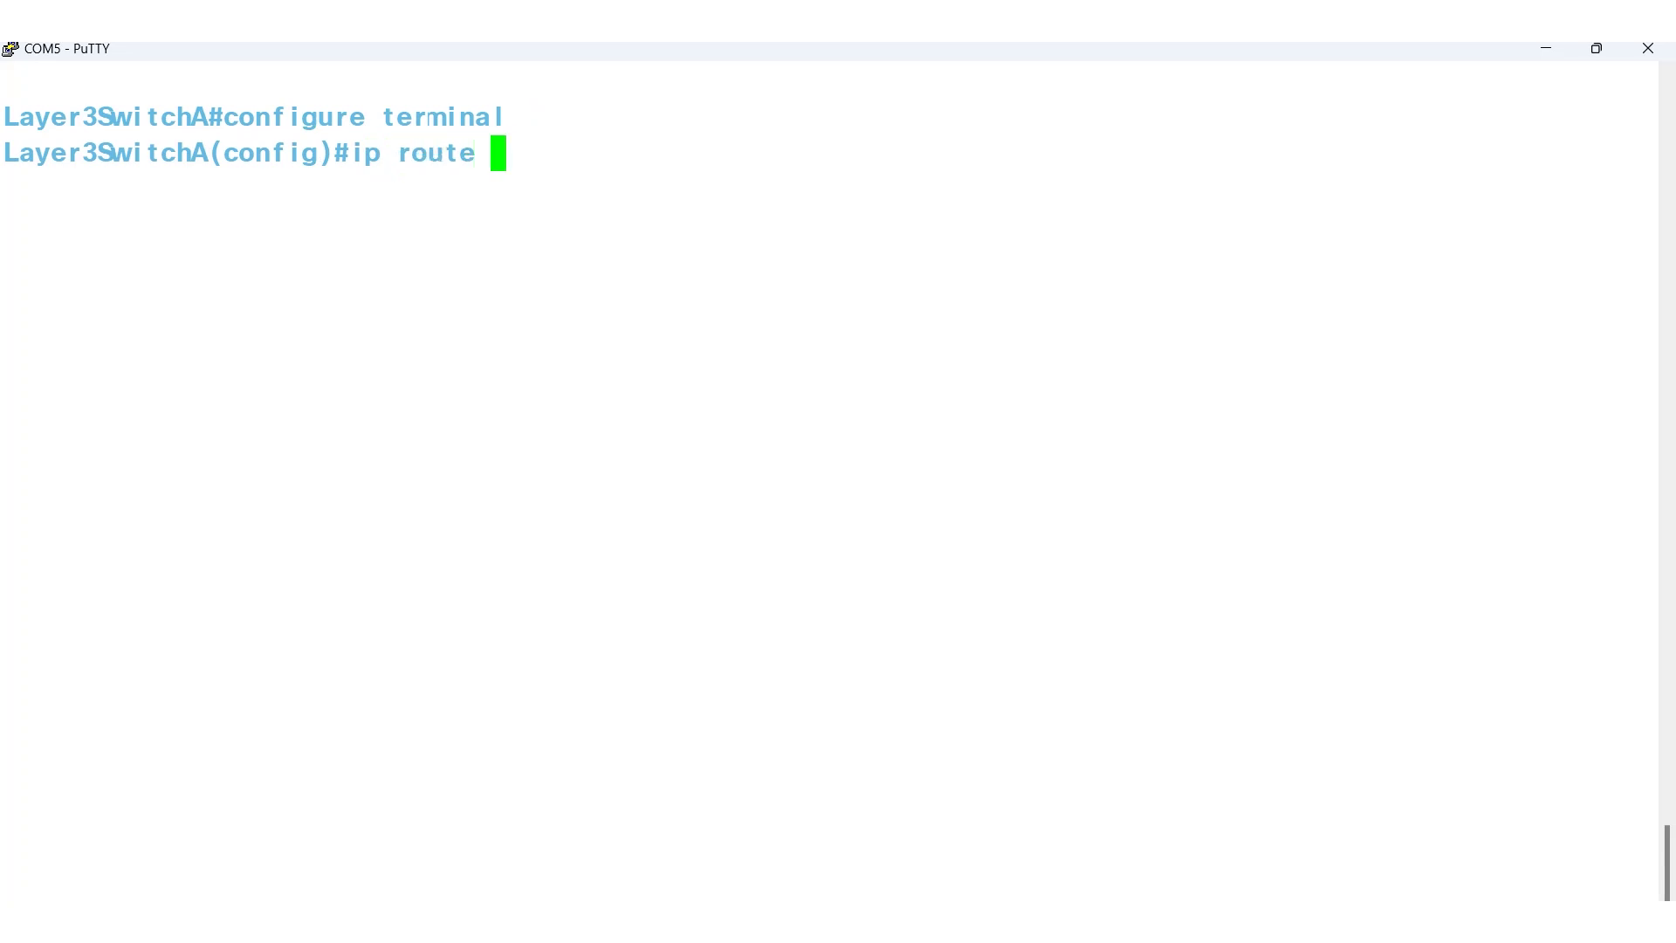
type(" 10.")
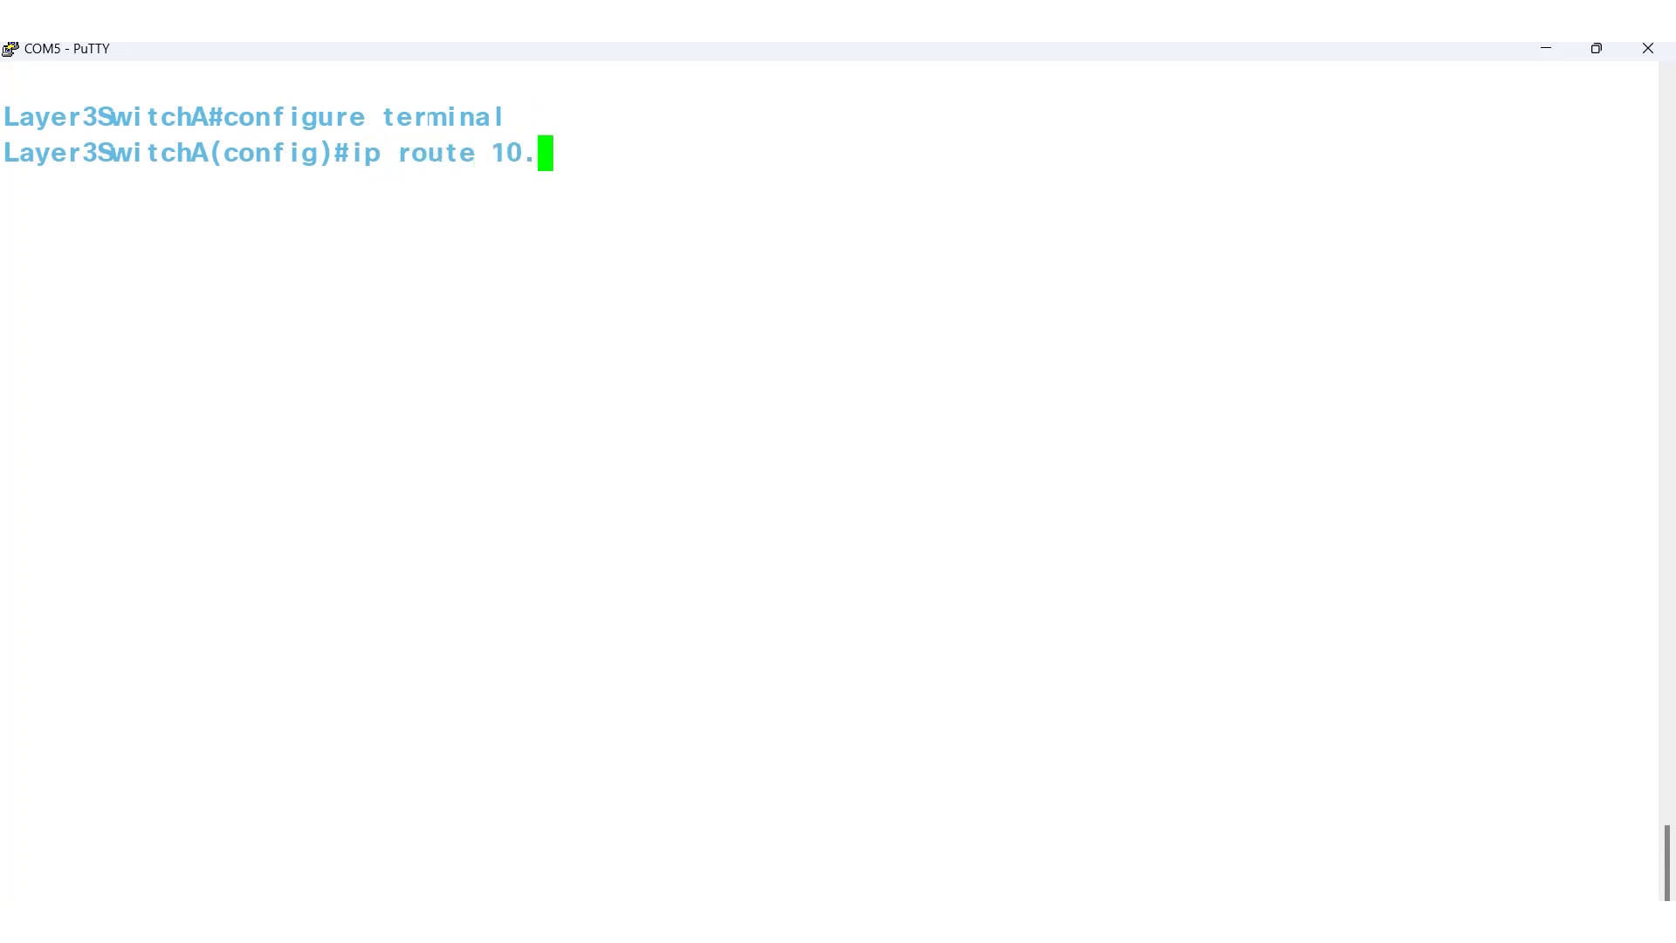
type("15.15.0 /24")
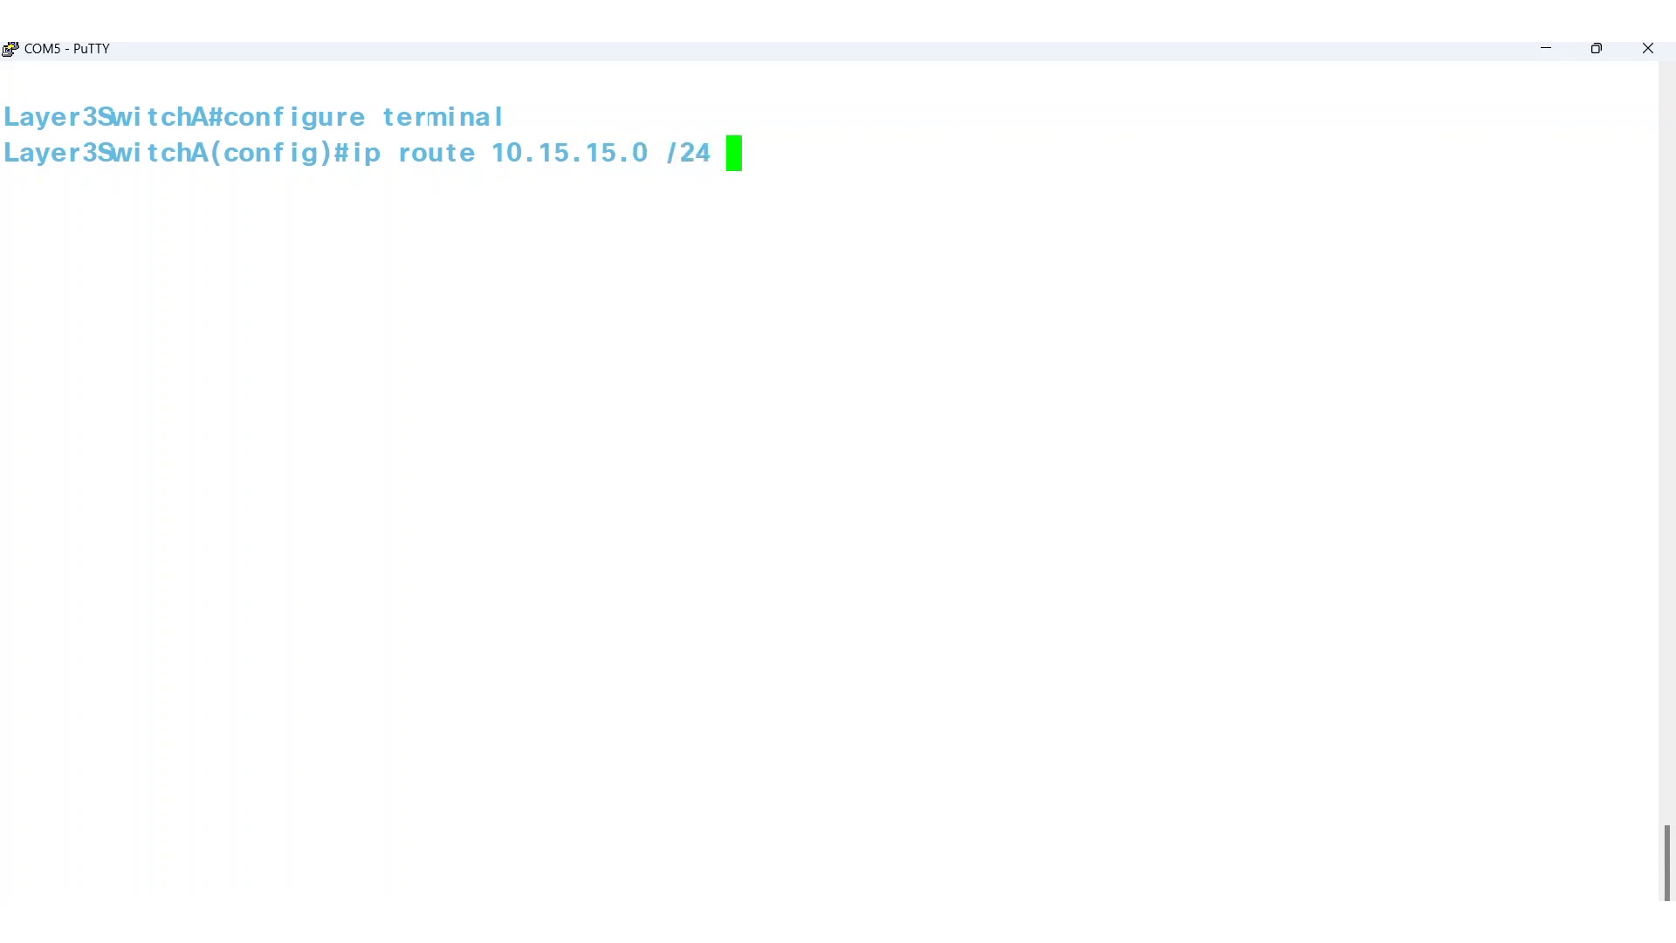
type(" 10")
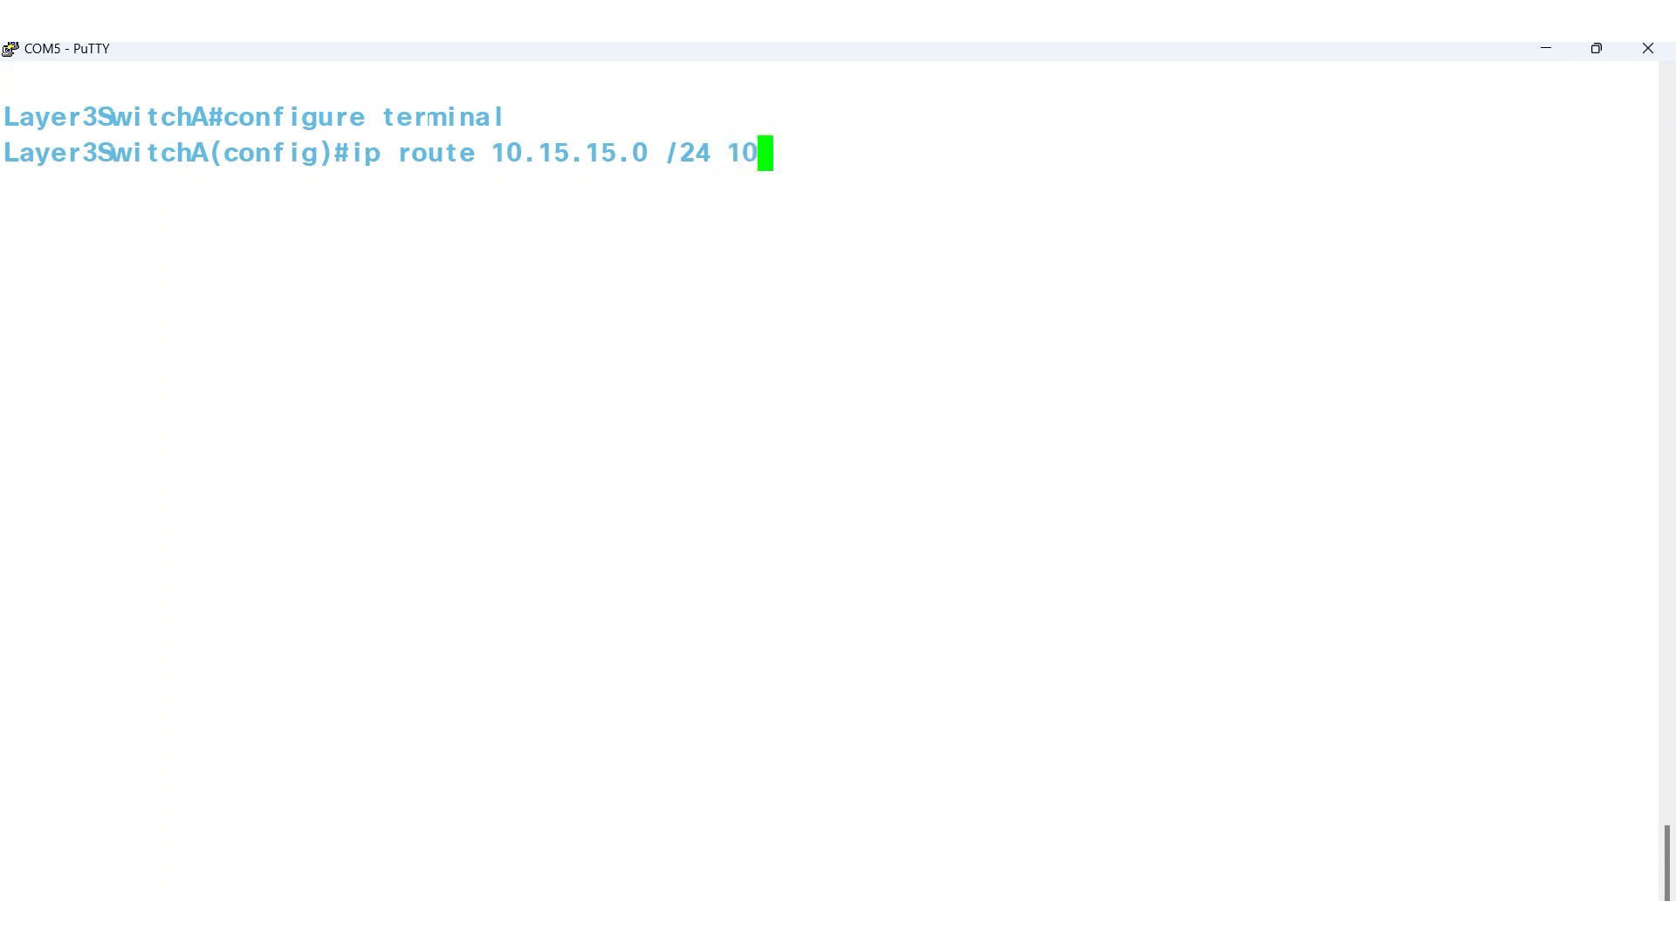
type(".100.100.2")
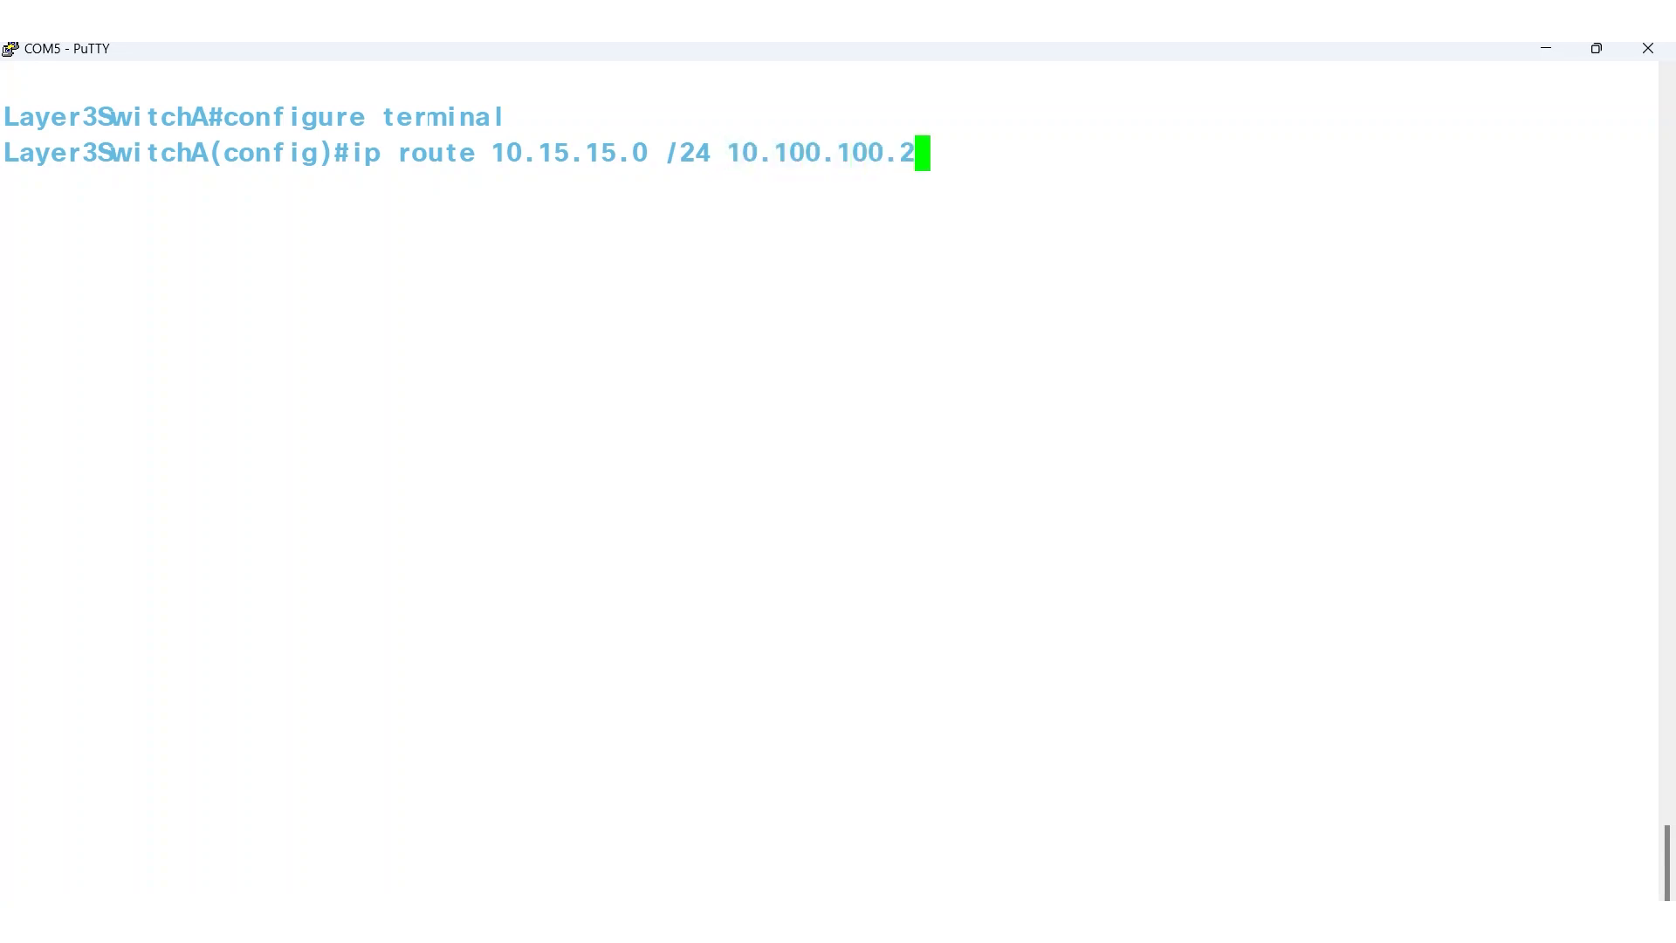
key("Return")
- Exit config mode, check the routing table with show ip route, and return to the ping window
type("exit")
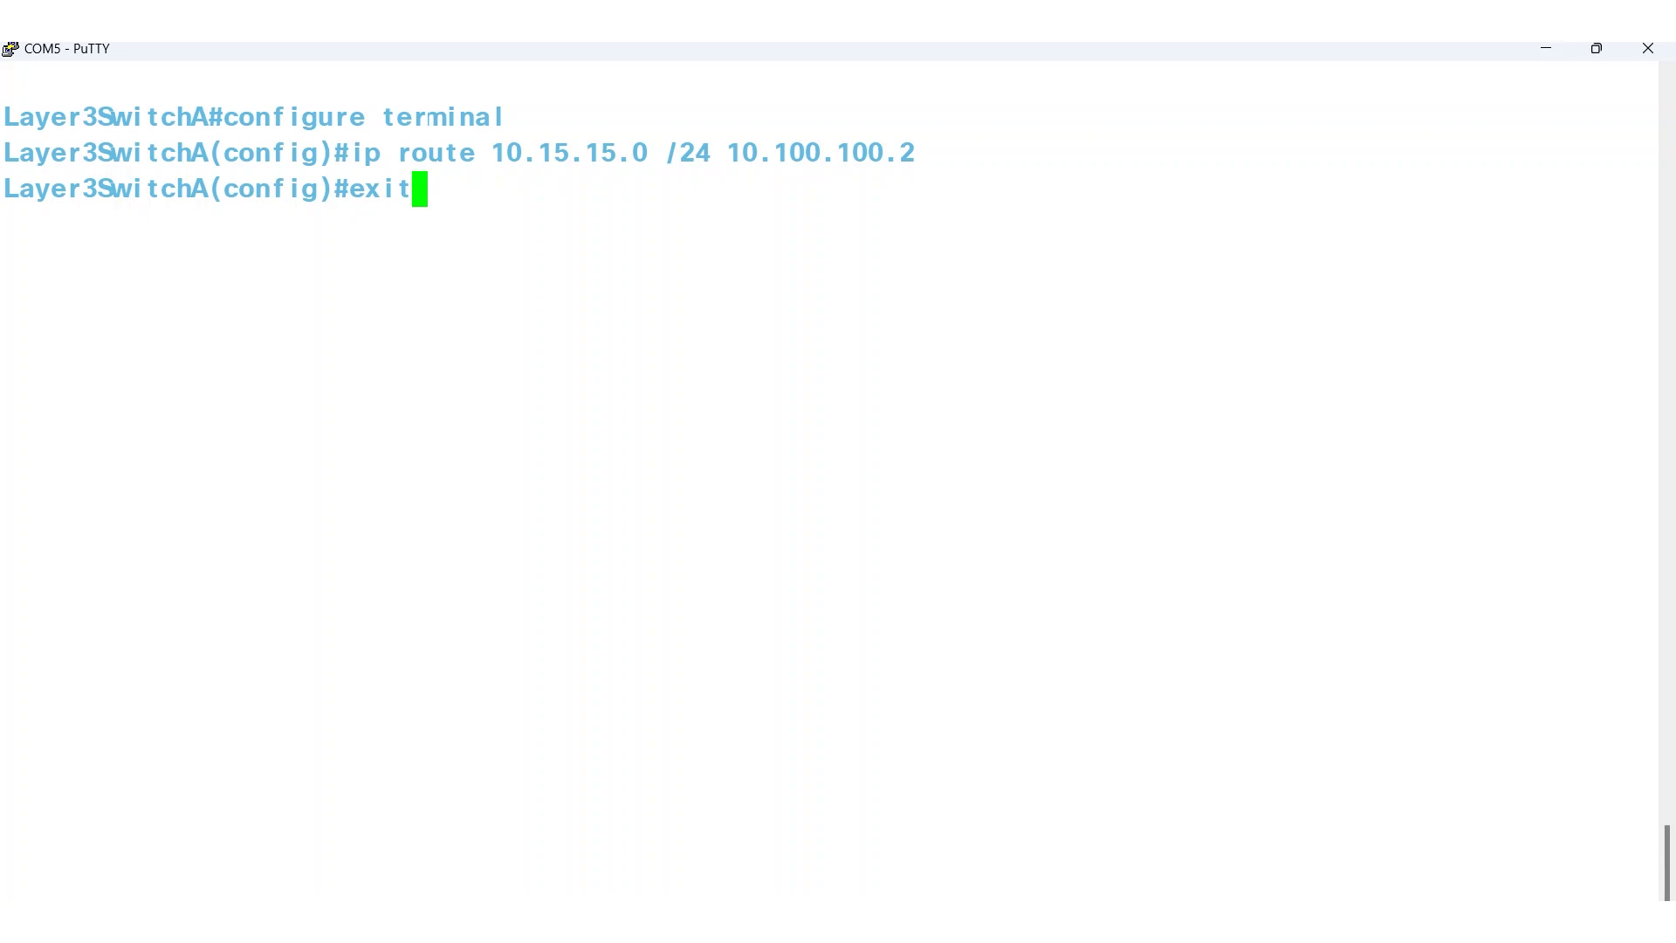
key("Return")
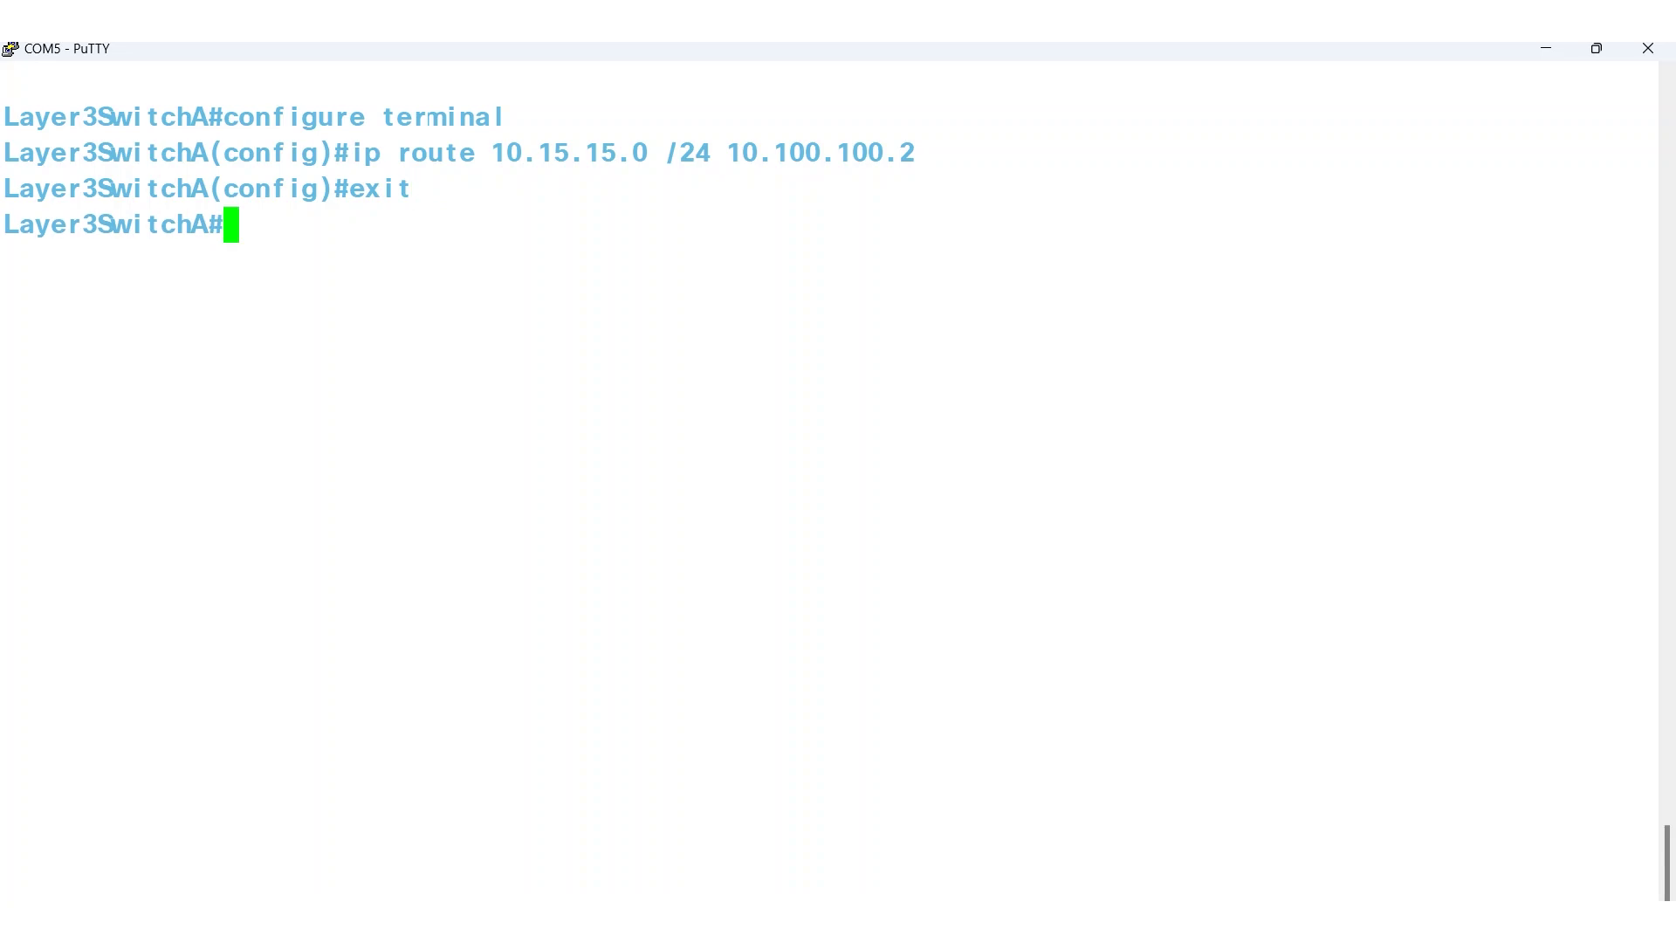
type("show ip ")
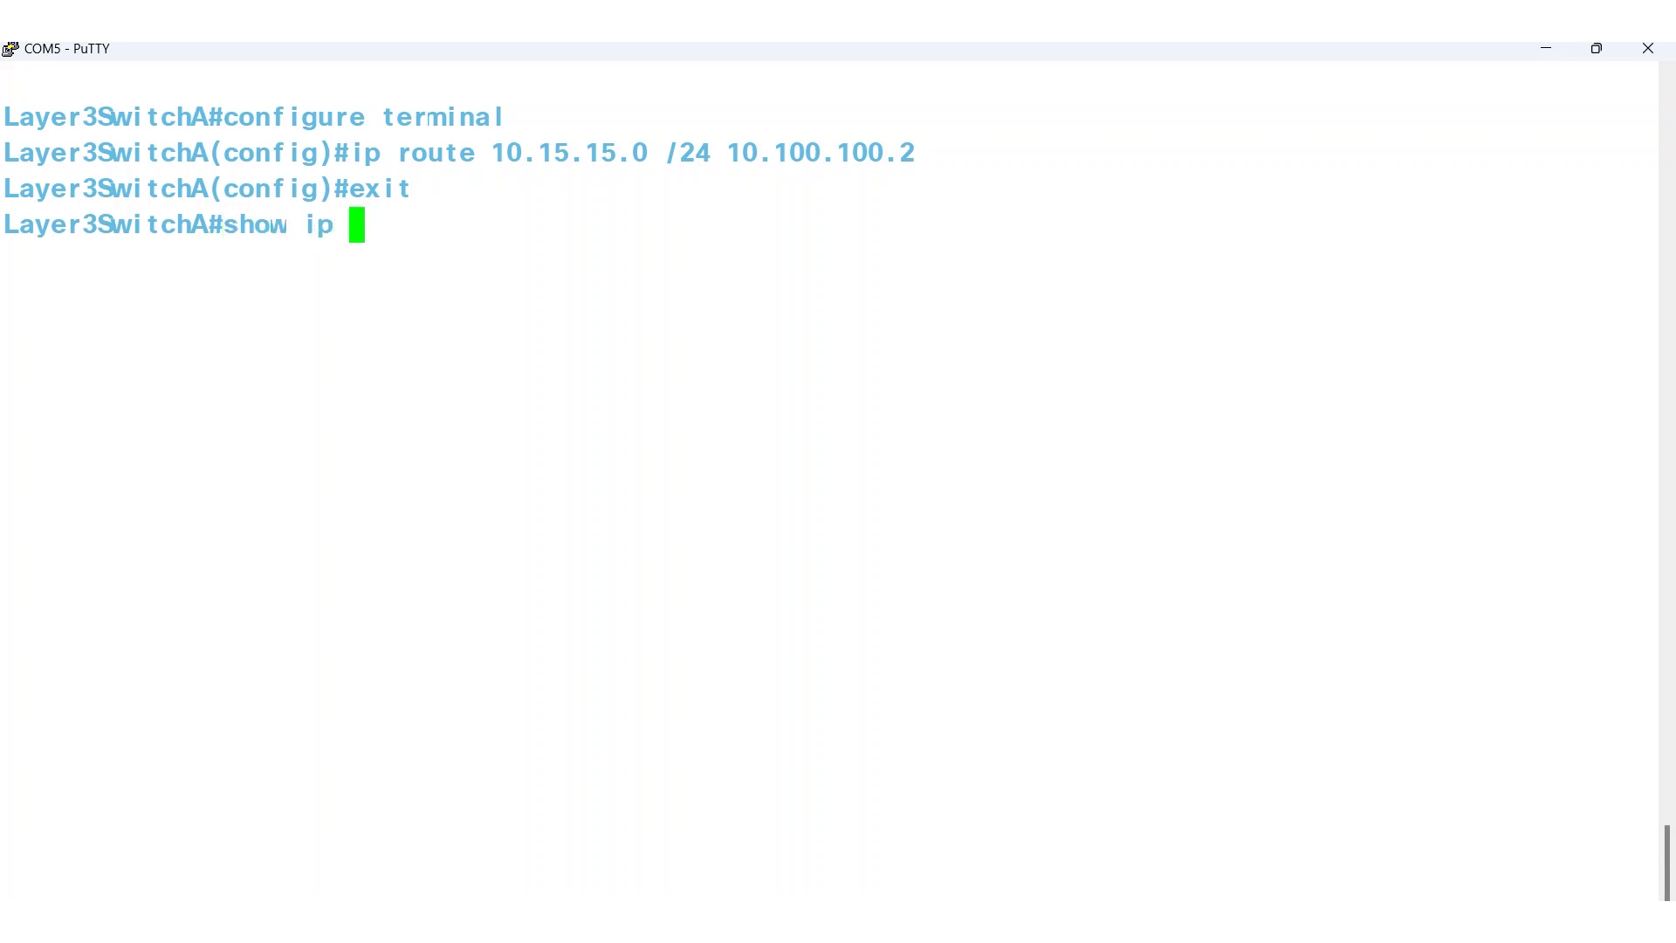
type("route")
key("Return")
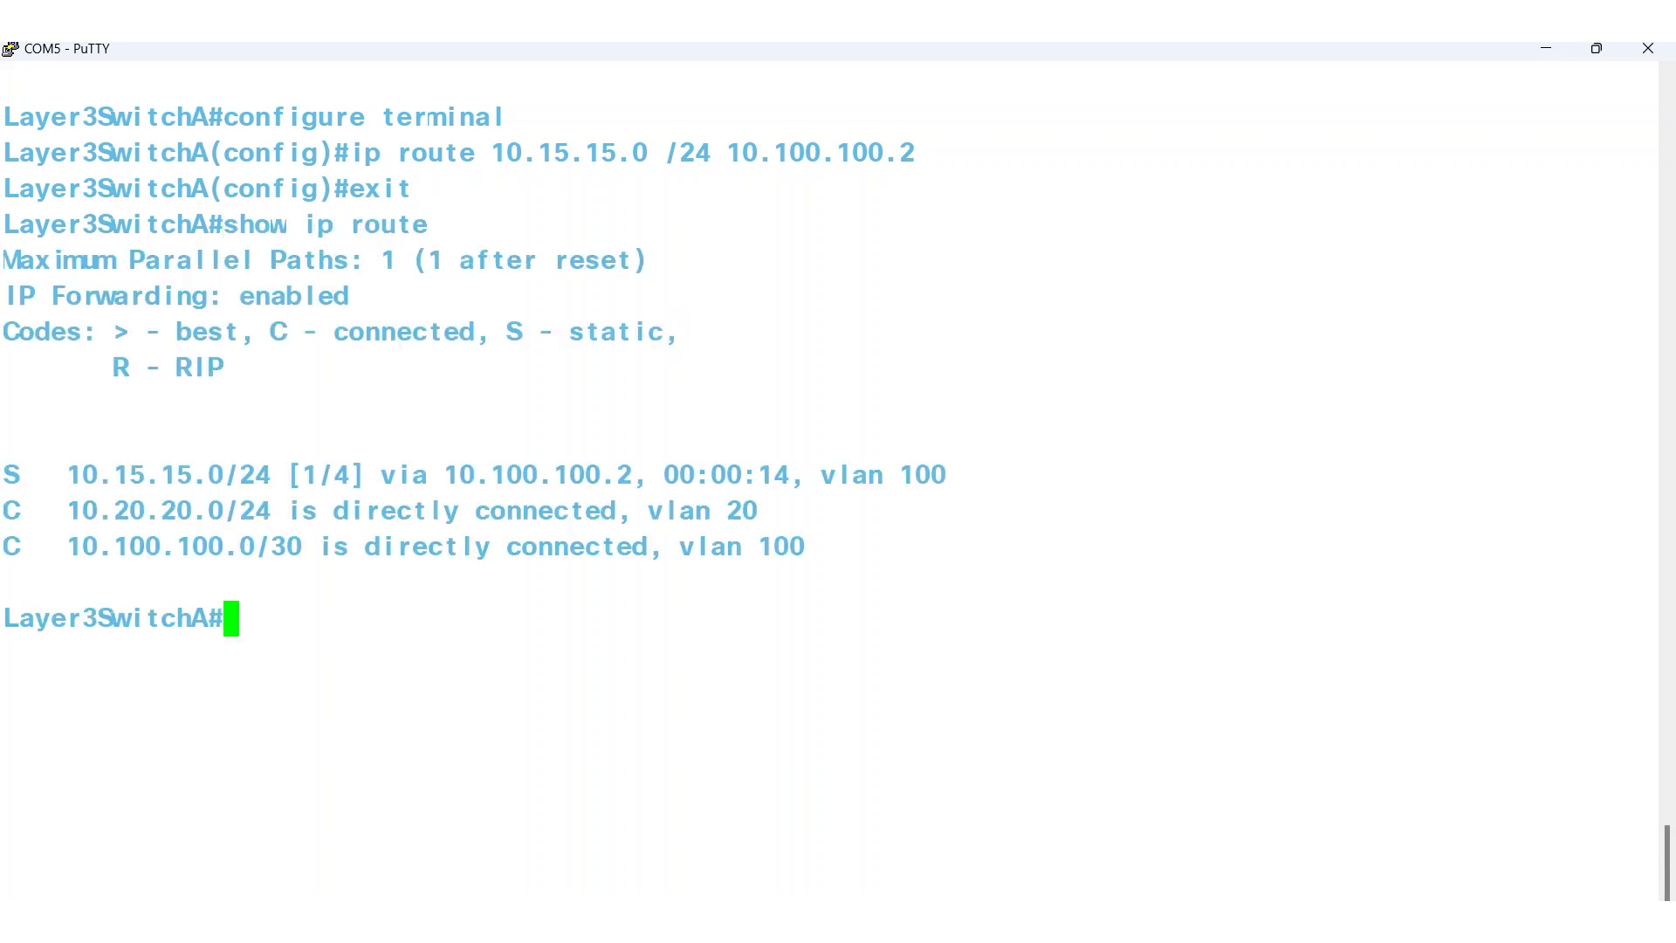
key("alt+Tab")
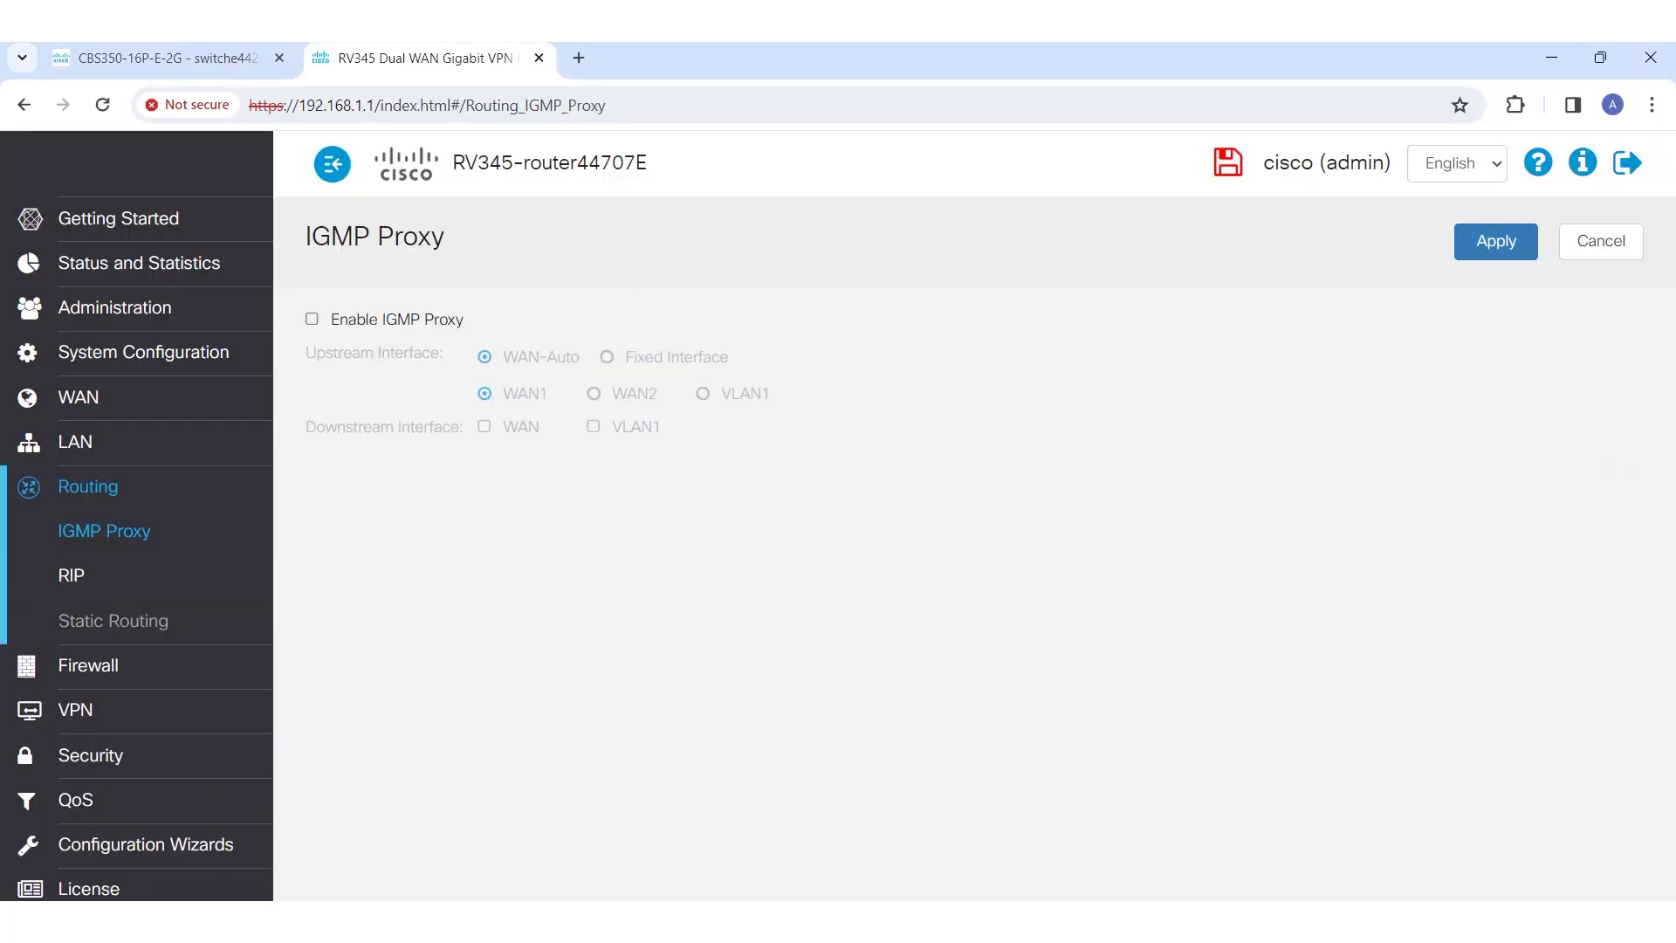
- View the RV345 Static Routing table showing 10.15.15.0 via 192.168.1.128, then return to PuTTY
left_click(112, 621)
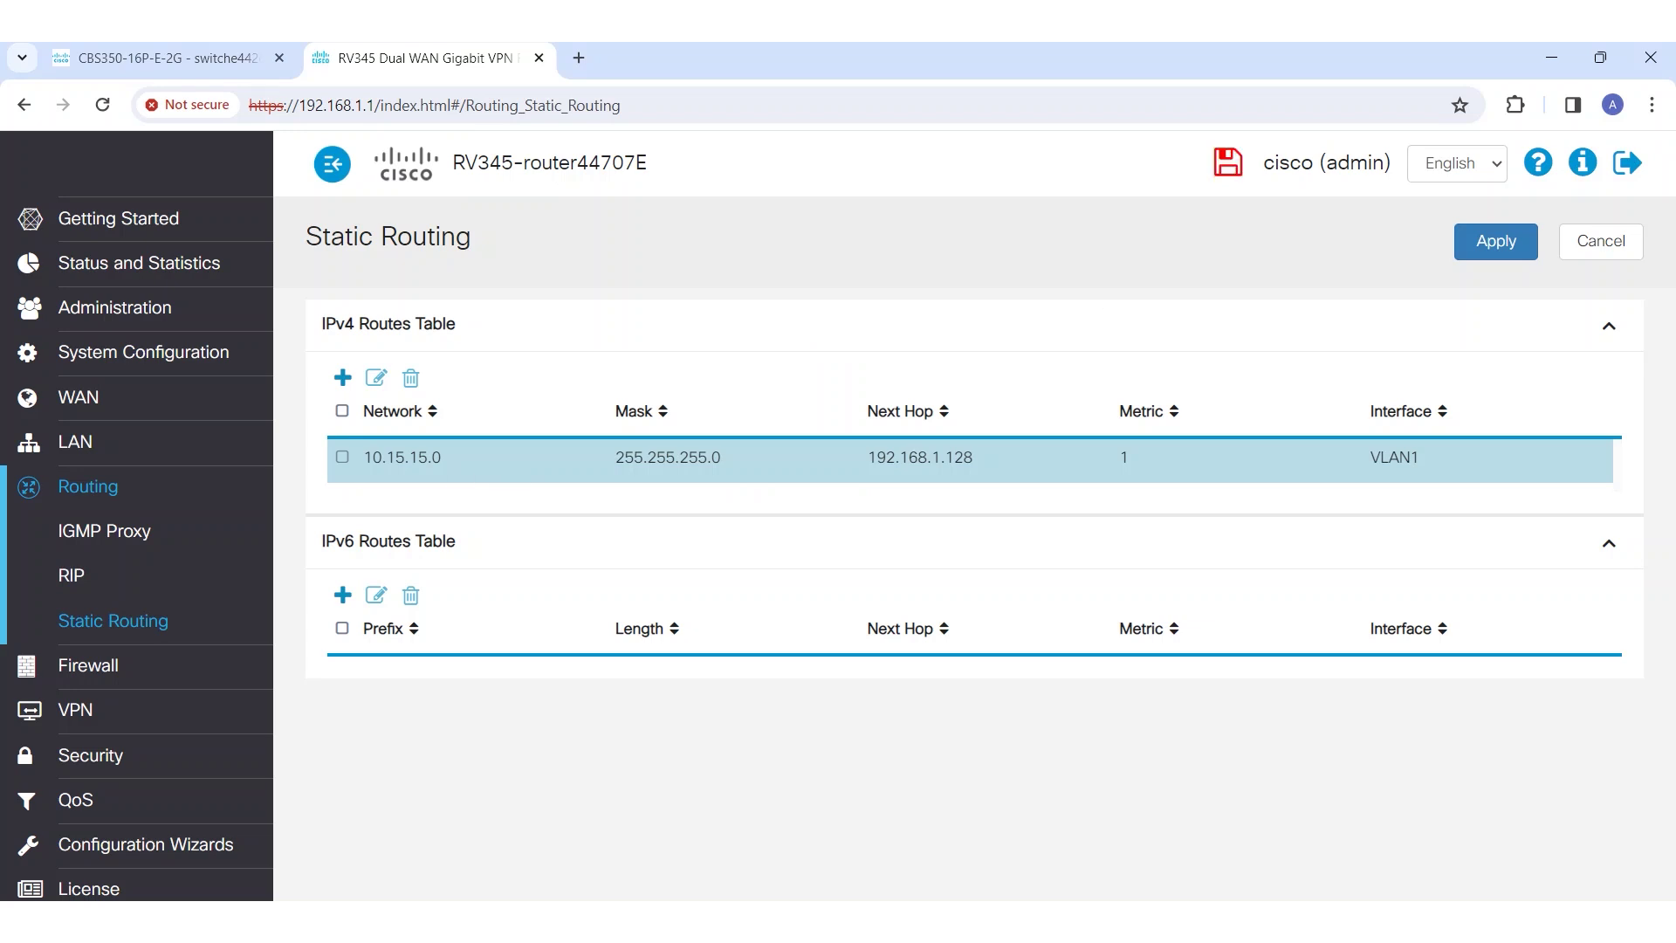
key("alt+Tab")
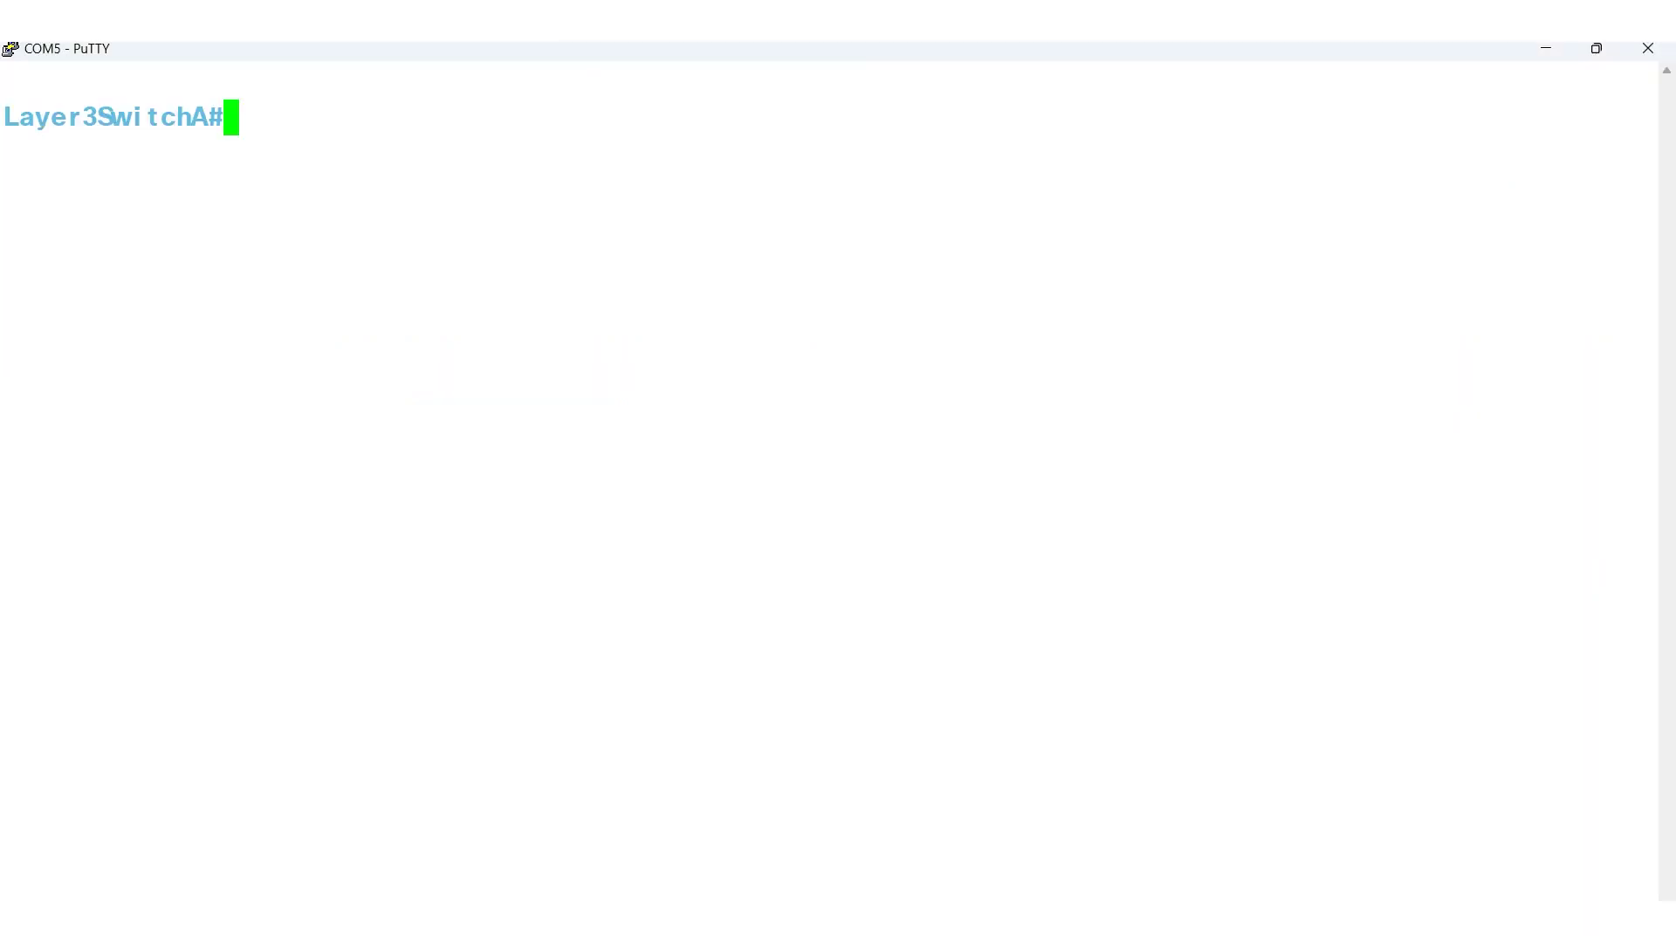
- In configure terminal, enter 'ip route 0.0.0.0 0.0.0.0 10.100.100.2' as the default route
type("con")
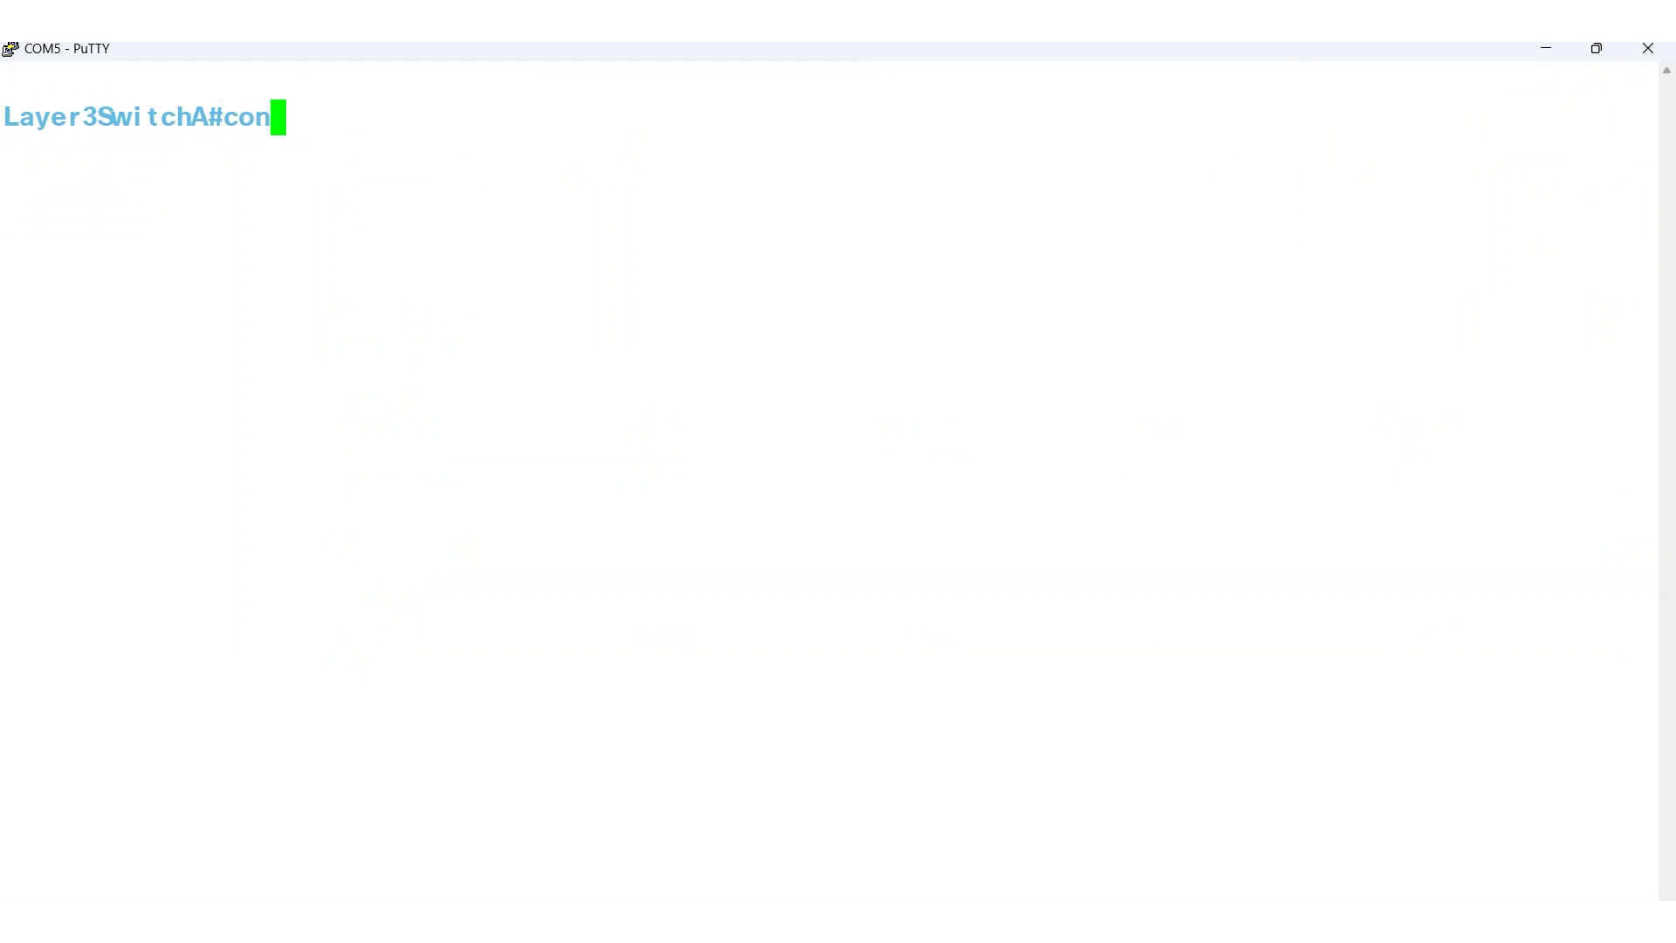
key("Tab")
type("ter")
key("Tab")
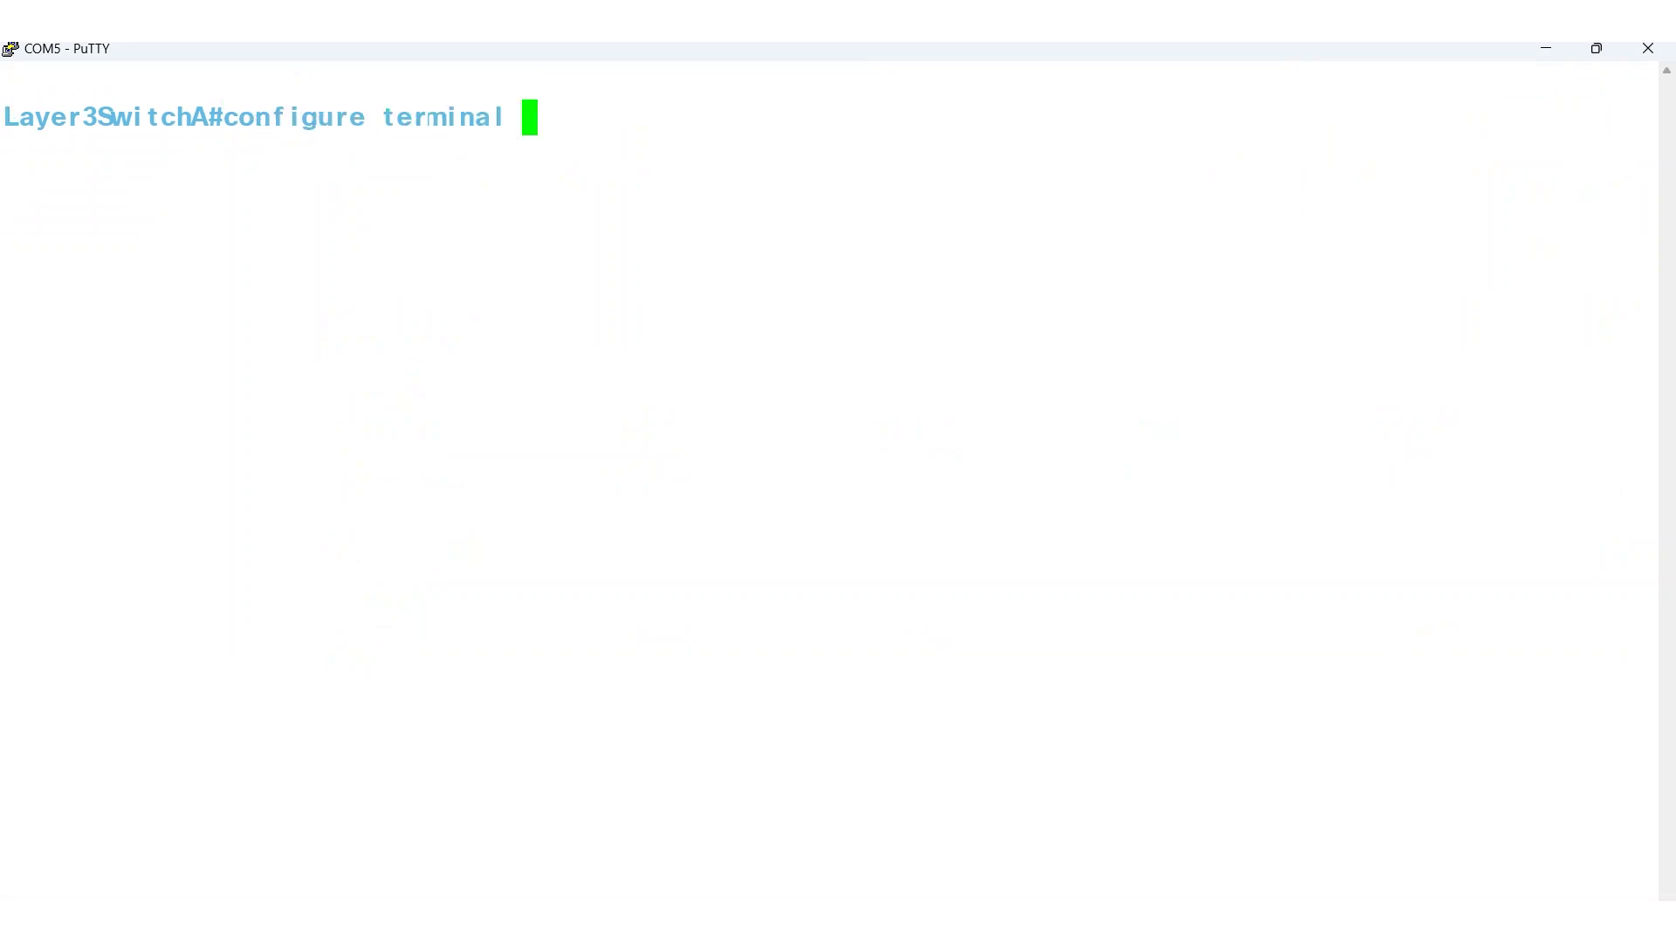
key("Return")
type("ip rou")
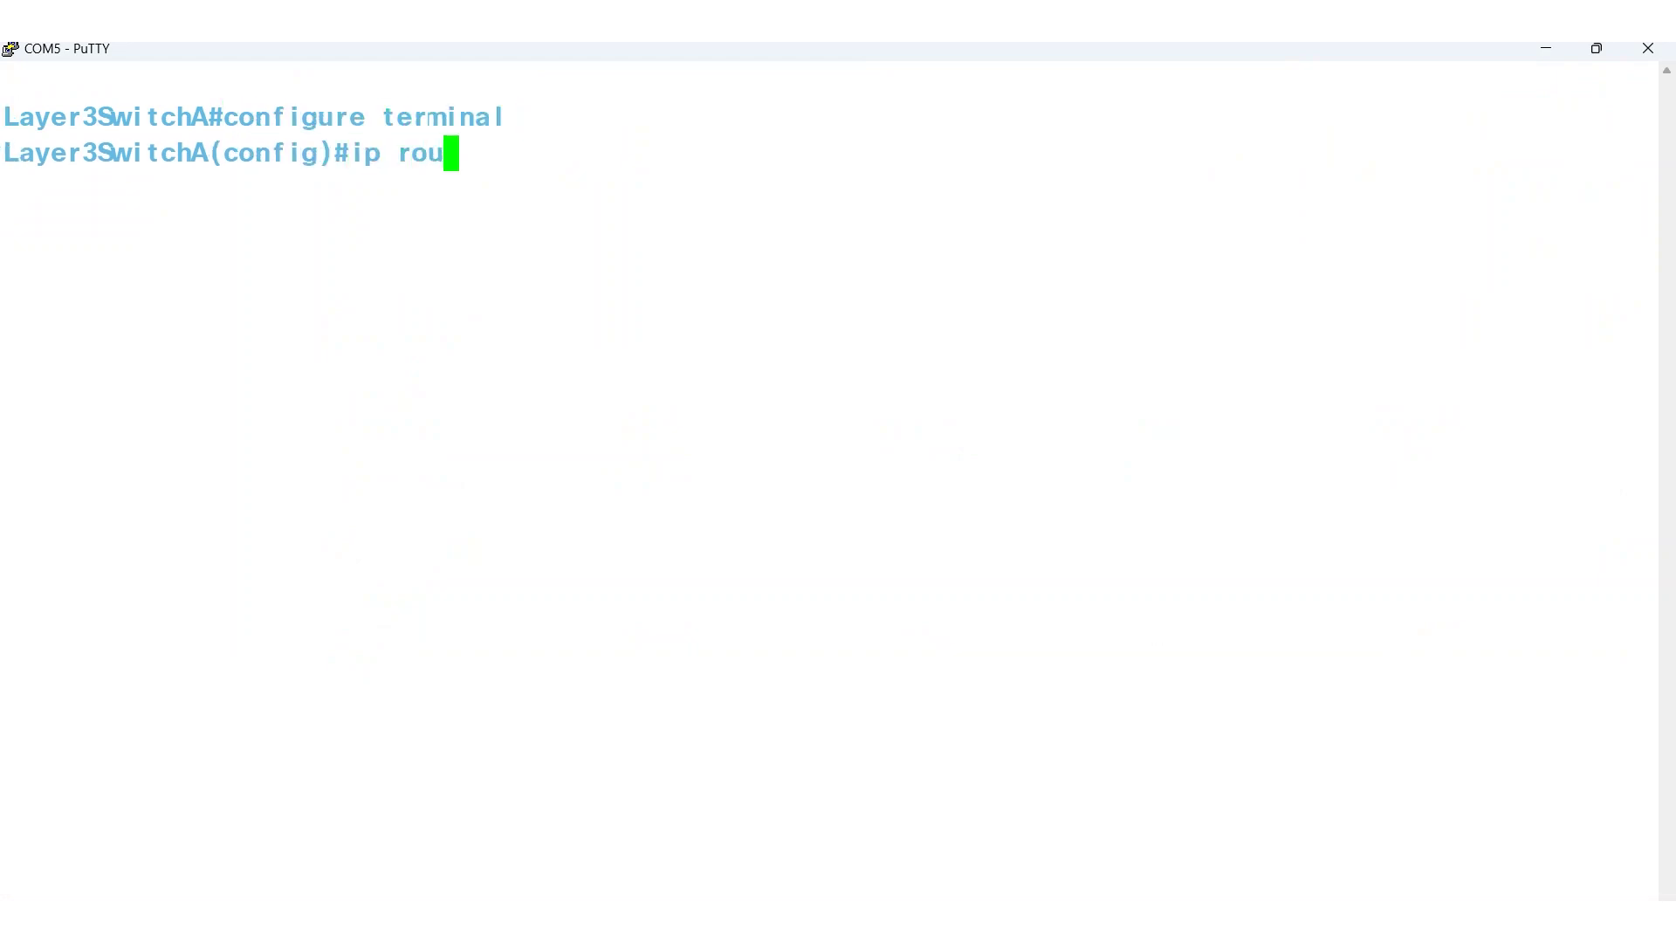
type("te 0.0.0.0")
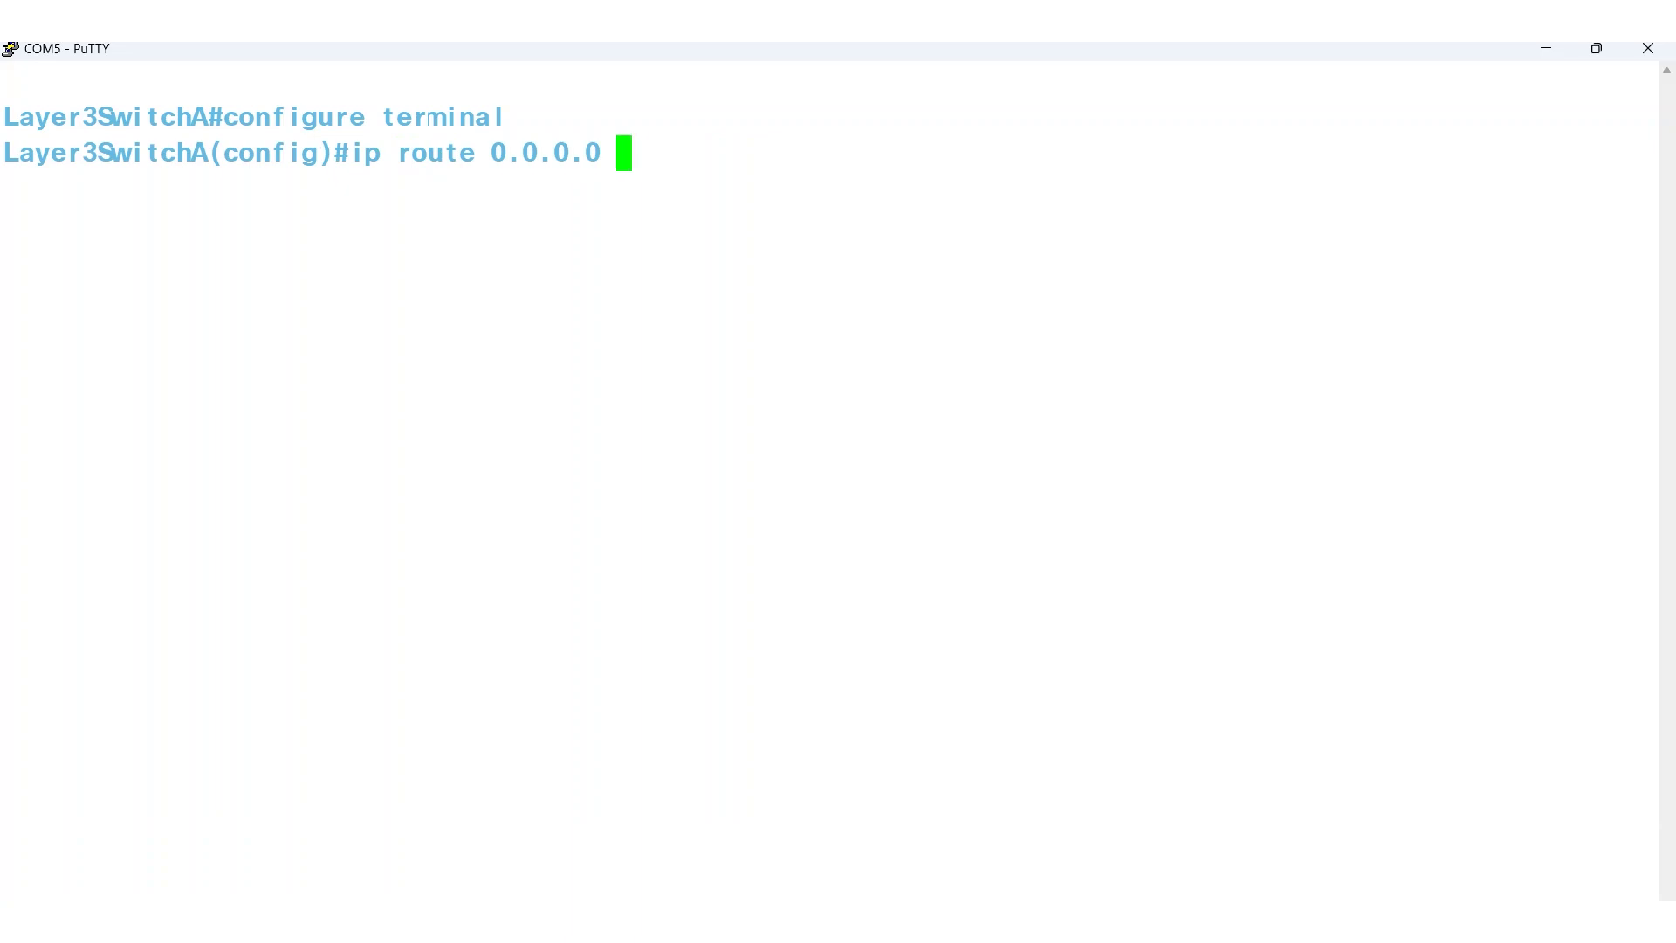
type(" 0.0.0.0 ")
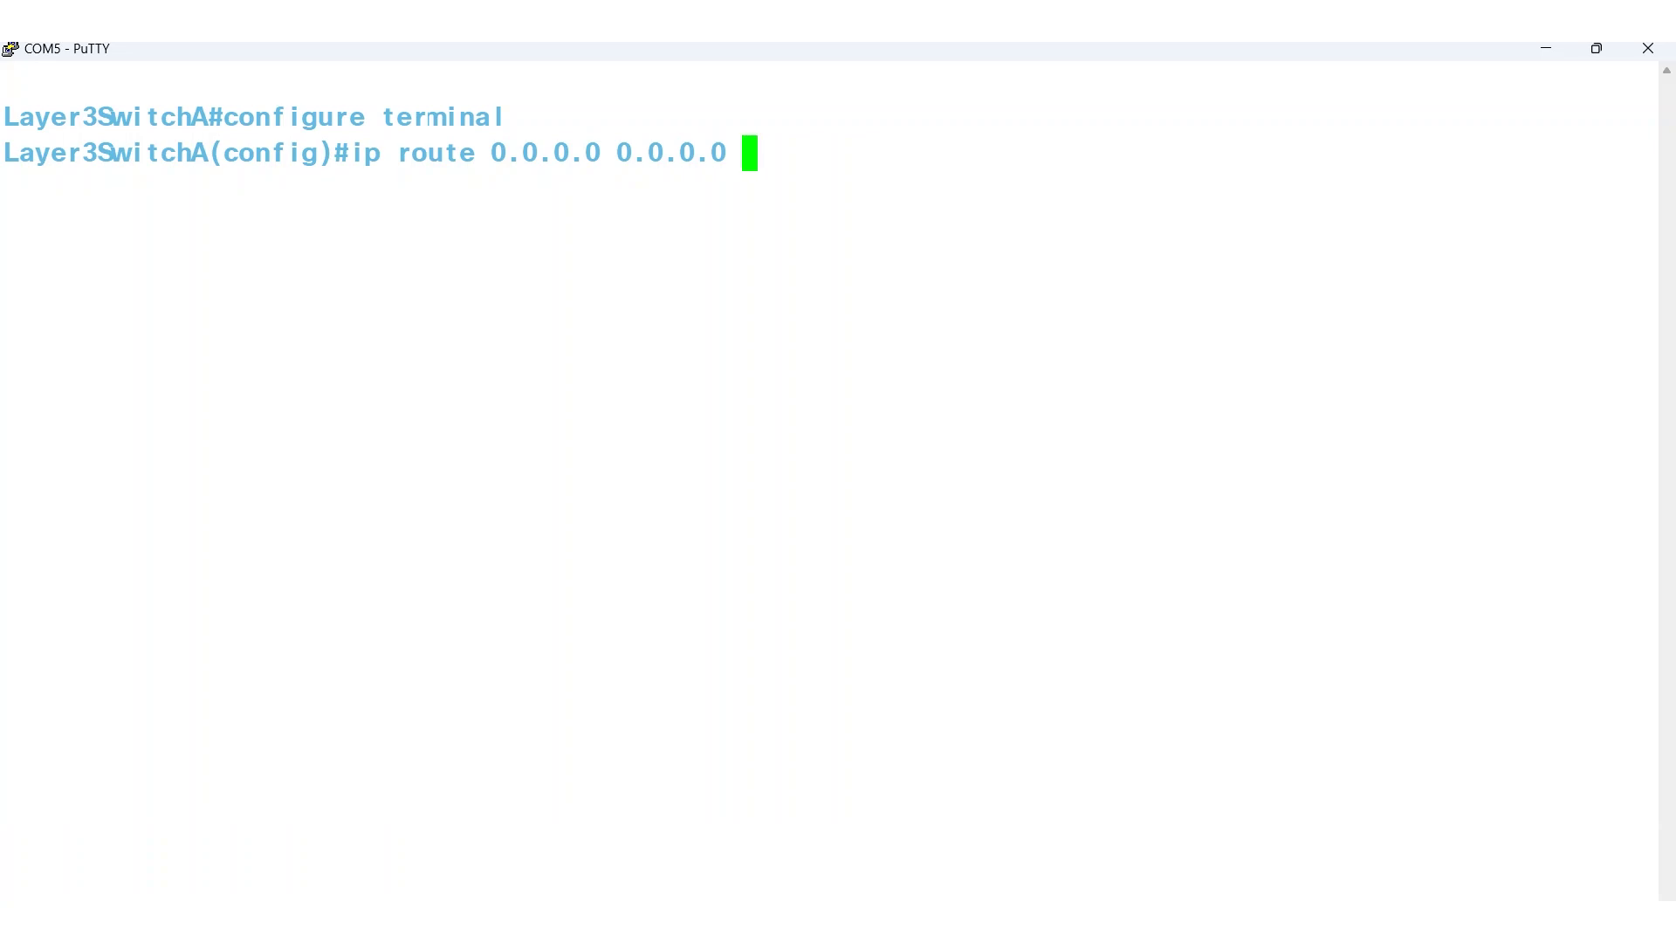
type("10.10")
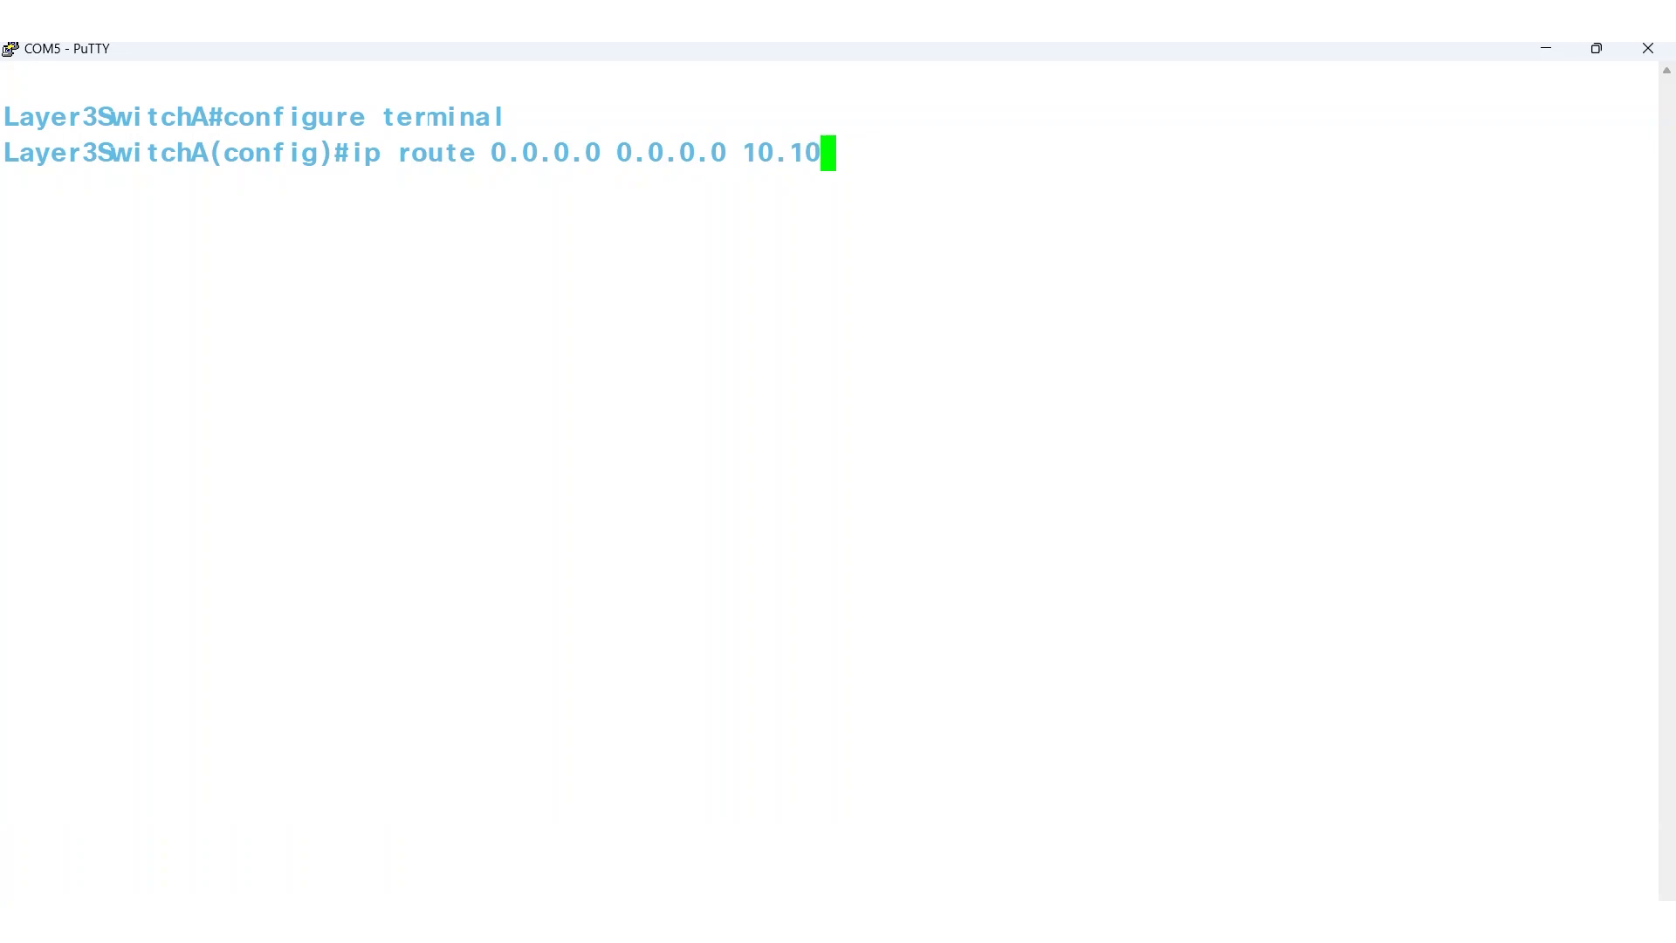
type("0.100.")
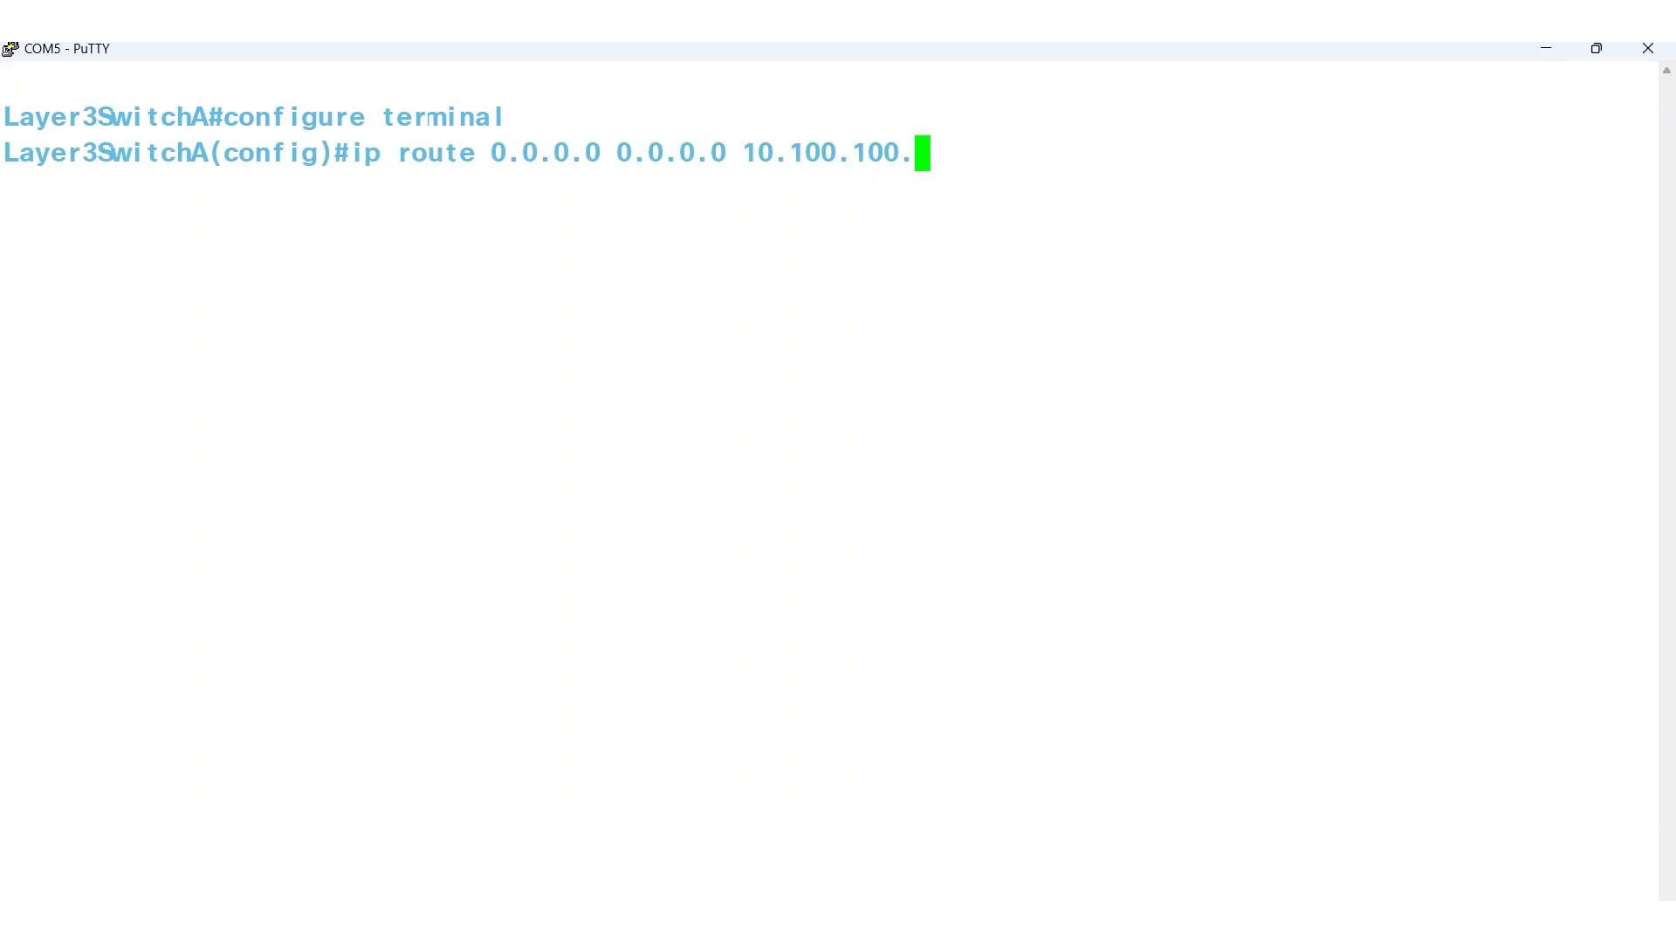
type("2")
key("Return")
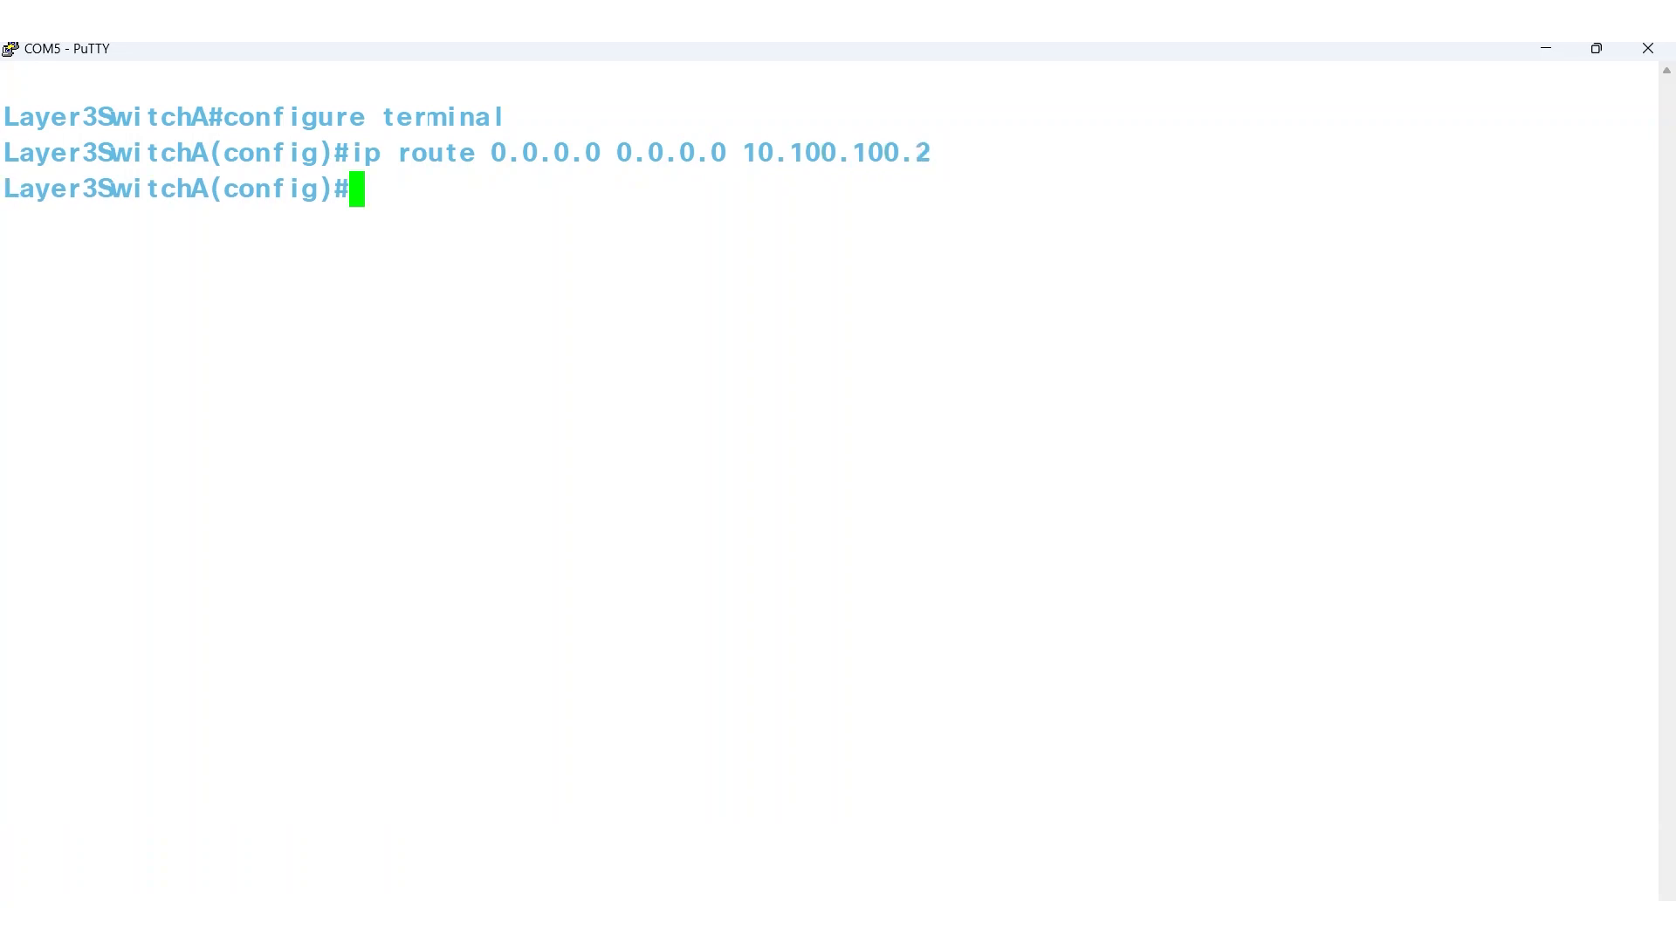